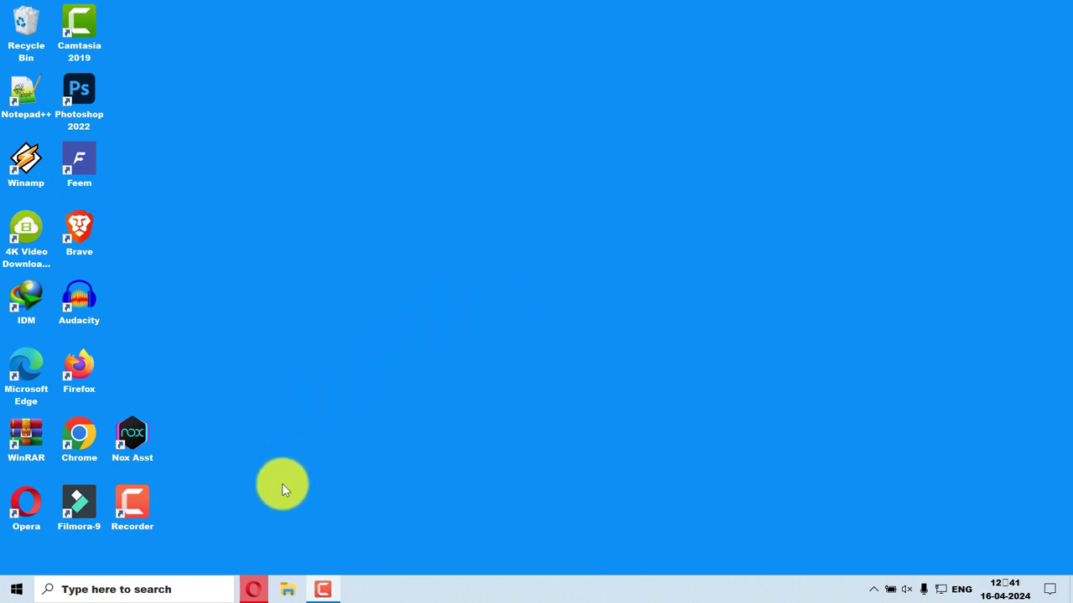
Step: Check the file size of hungry-shark.png in the Downloads folder through its properties
{"action": "left_click", "coordinate": [286, 590]}
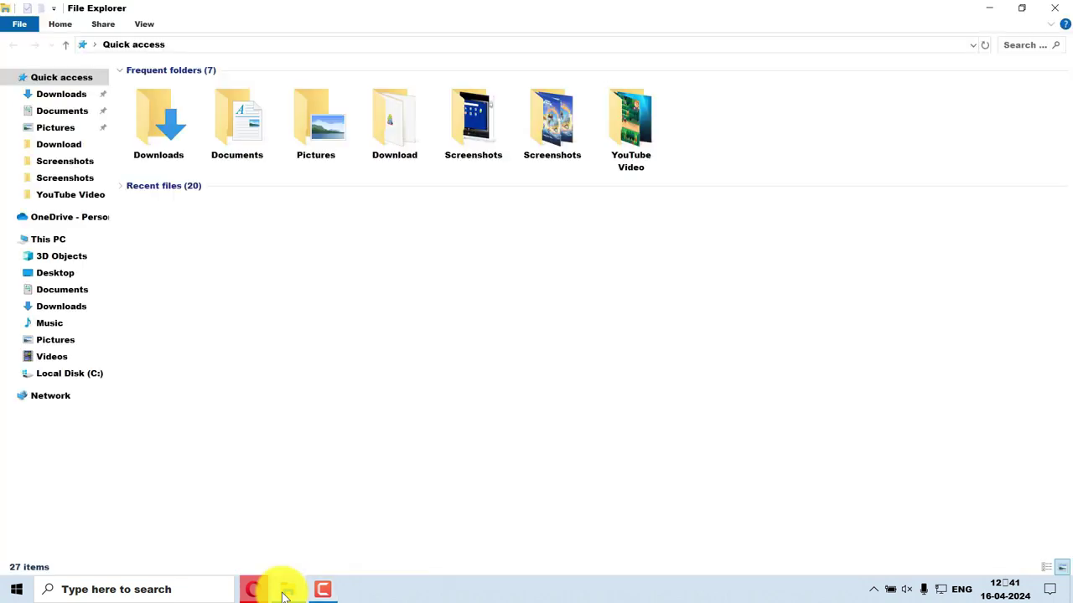
{"action": "left_click", "coordinate": [67, 95]}
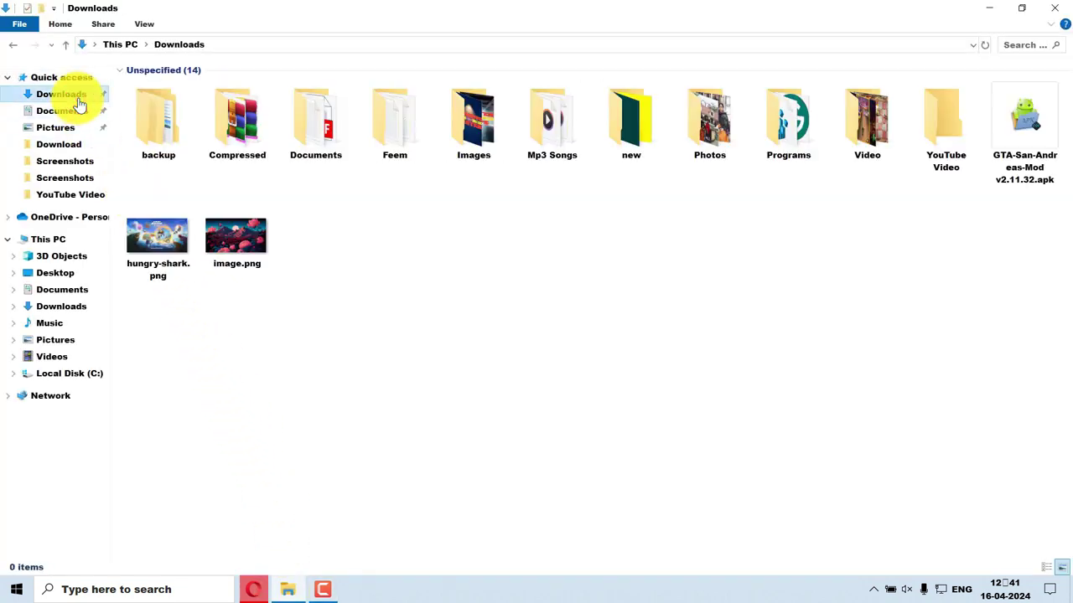
{"action": "right_click", "coordinate": [159, 256]}
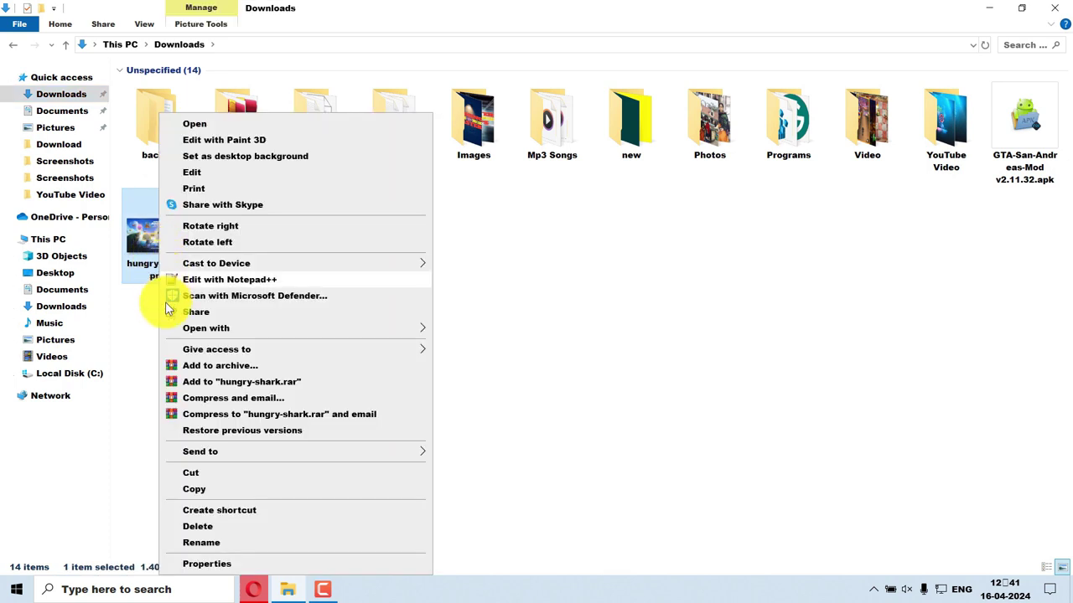
{"action": "left_click", "coordinate": [200, 563]}
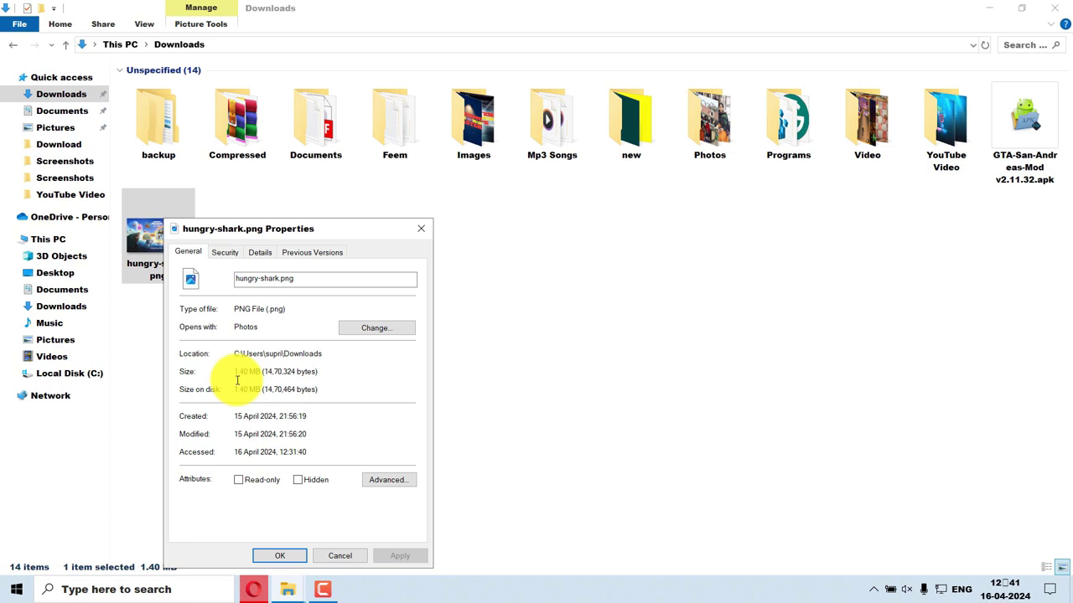
{"action": "left_click", "coordinate": [327, 555]}
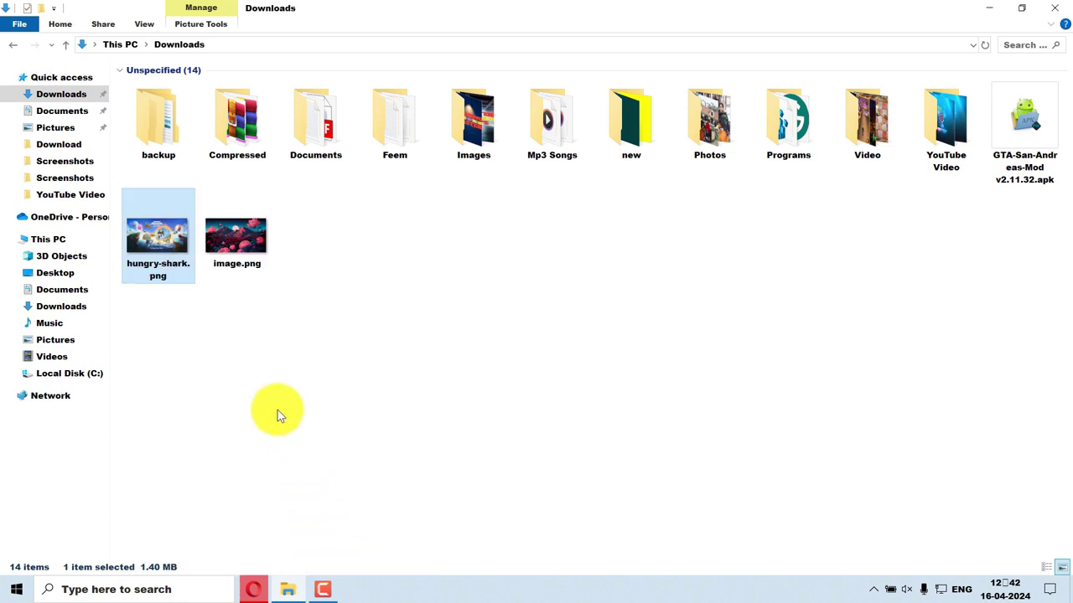
Step: Check the file size of image.png through its properties, and close the file window
{"action": "right_click", "coordinate": [246, 247]}
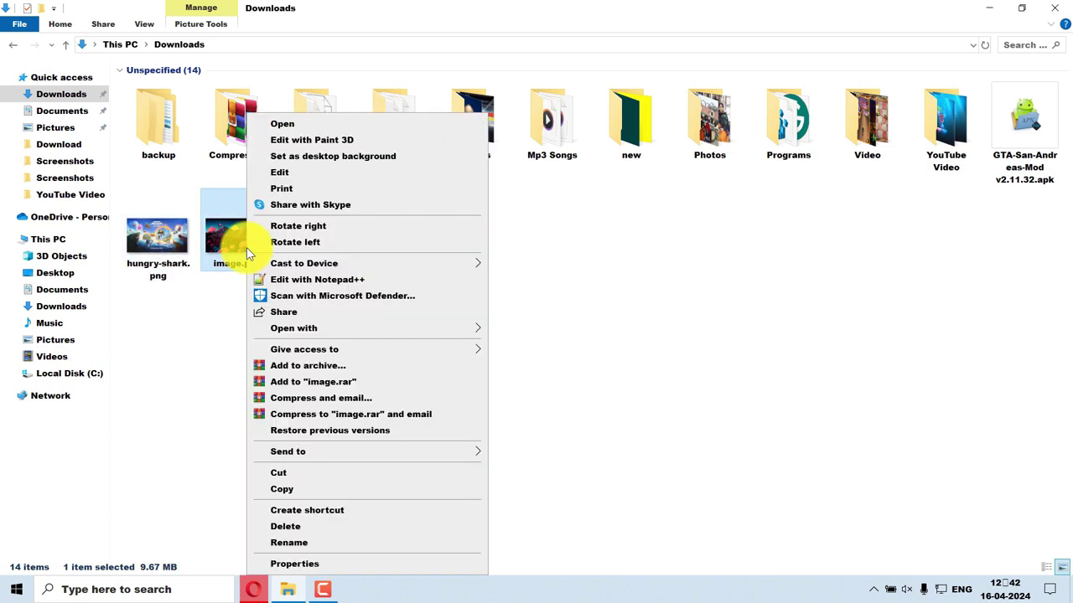
{"action": "left_click", "coordinate": [275, 566]}
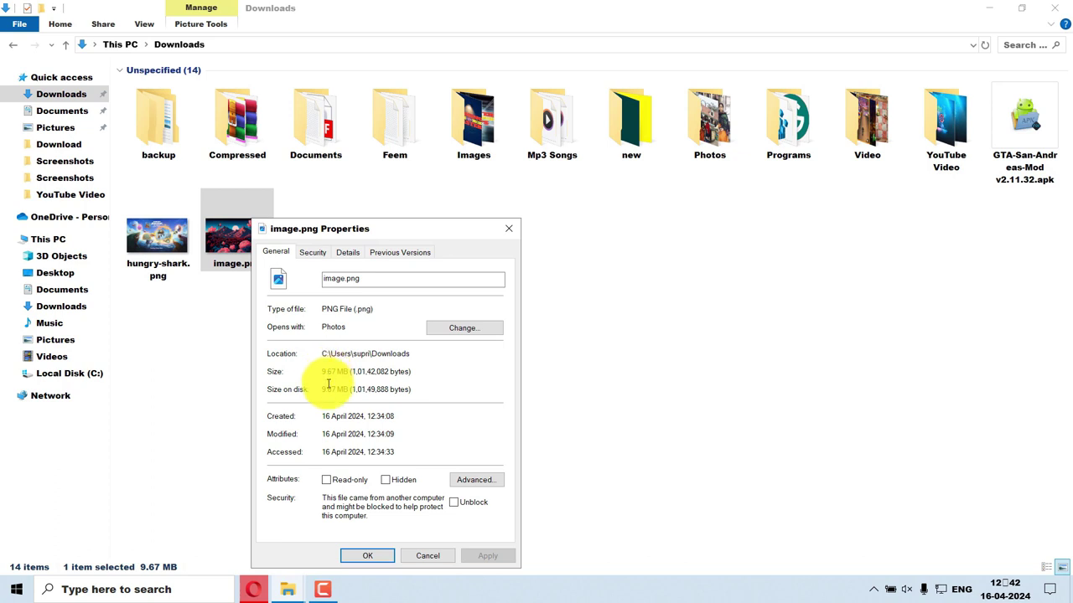
{"action": "left_click", "coordinate": [365, 555]}
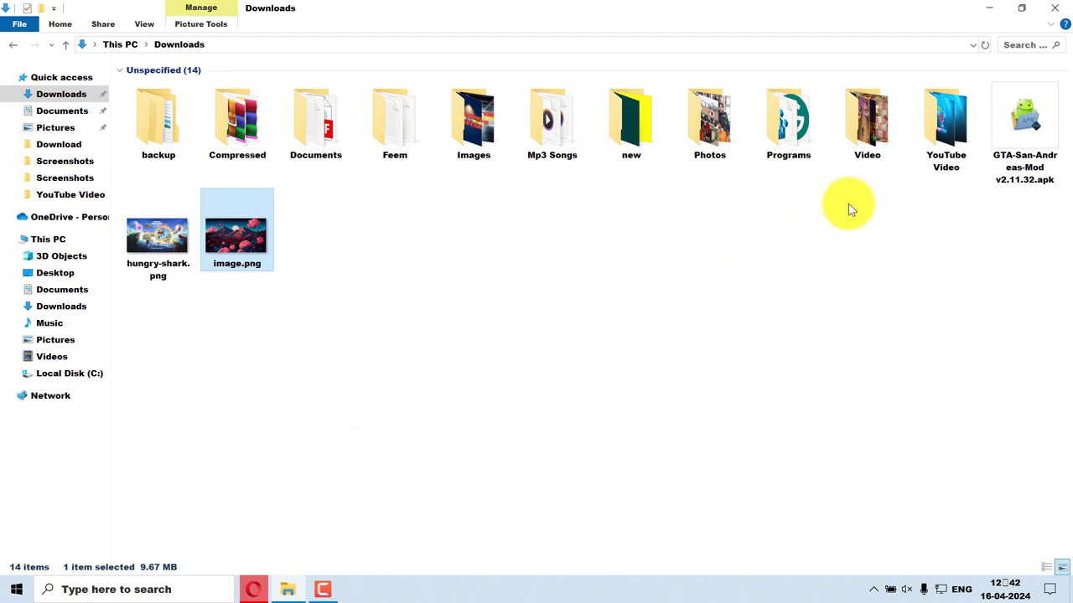
{"action": "left_click", "coordinate": [1053, 7]}
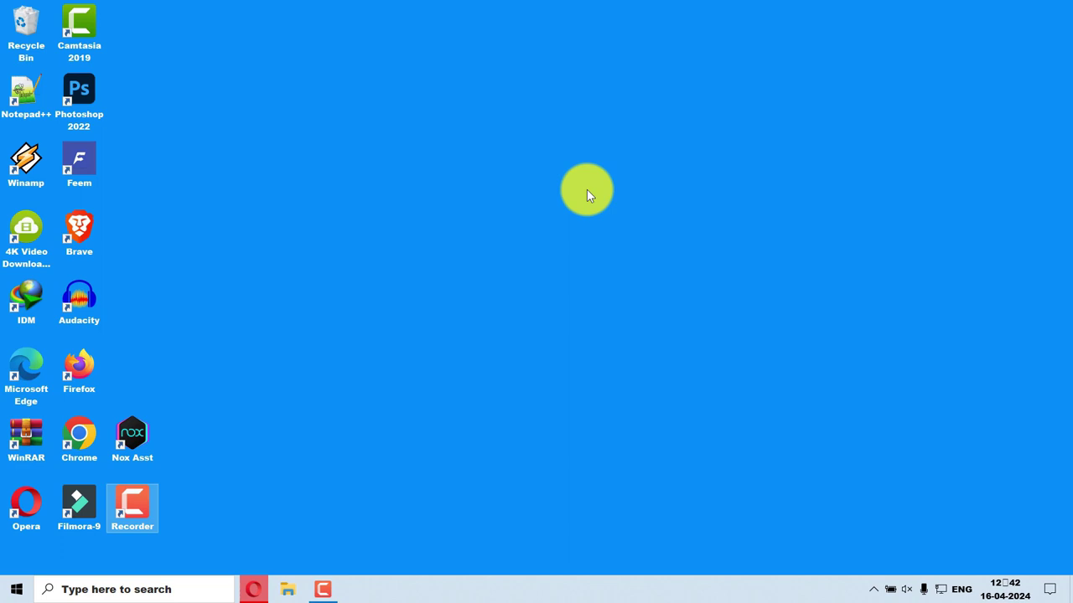
Step: In Firefox, search for "reduceimagesize" and open the Reduce Images website from the results
{"action": "double_click", "coordinate": [81, 364]}
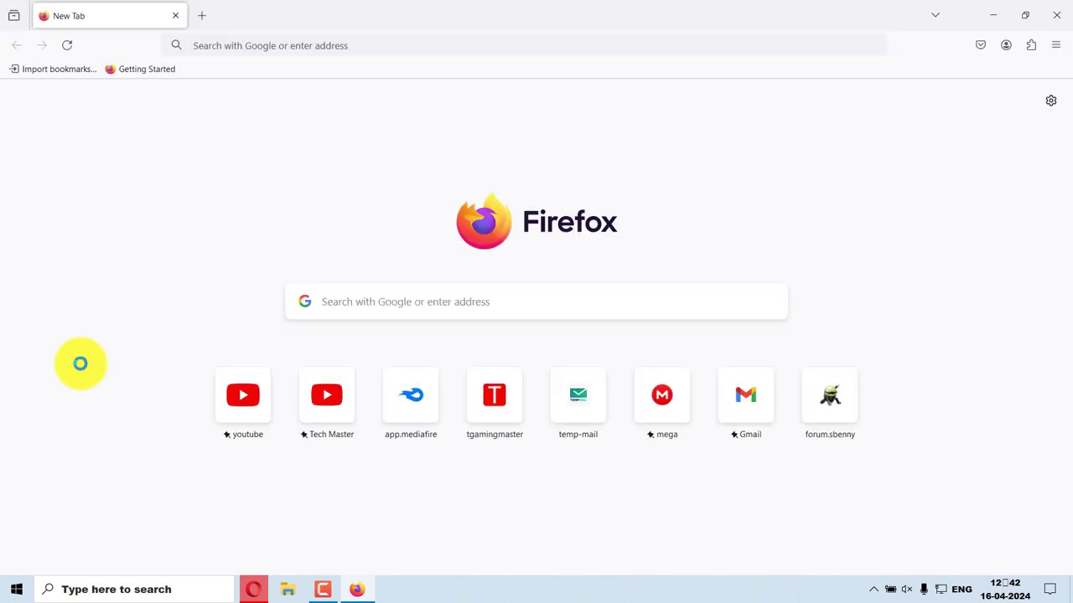
{"action": "left_click", "coordinate": [350, 301]}
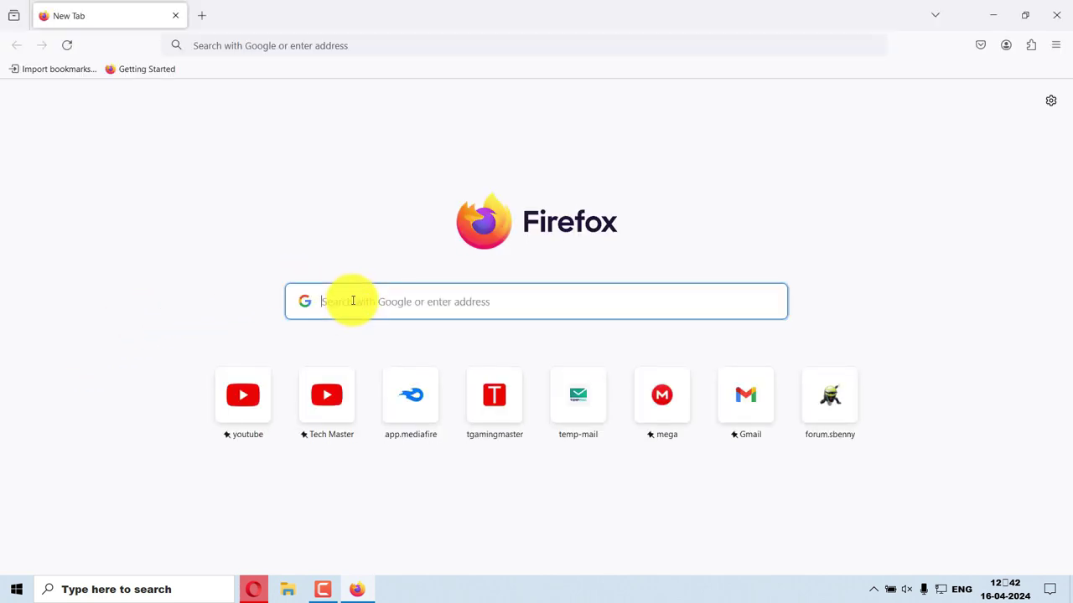
{"action": "type", "text": "reduce"}
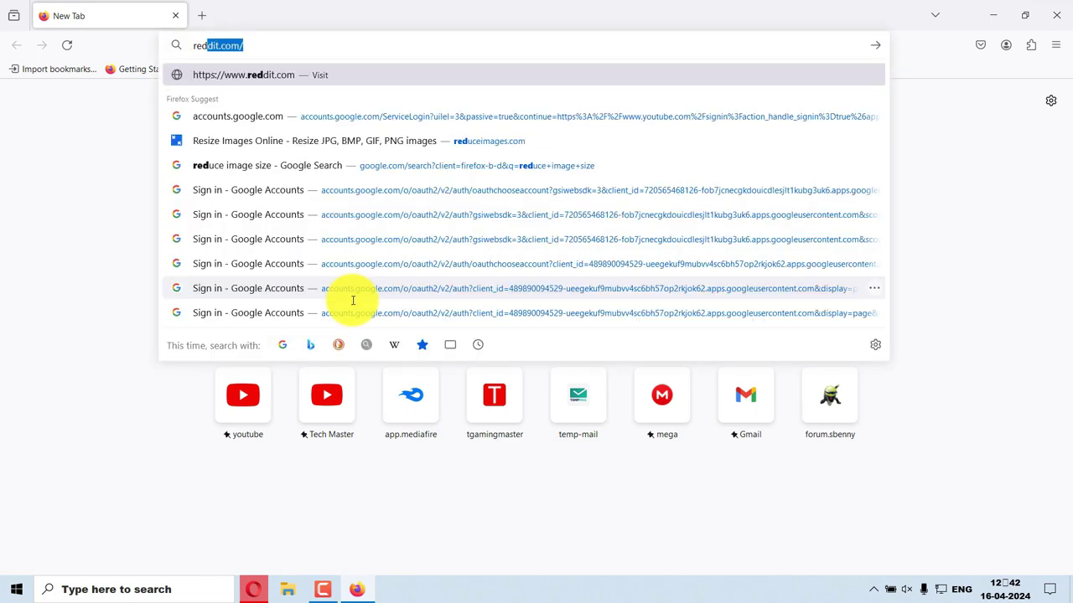
{"action": "type", "text": "ima"}
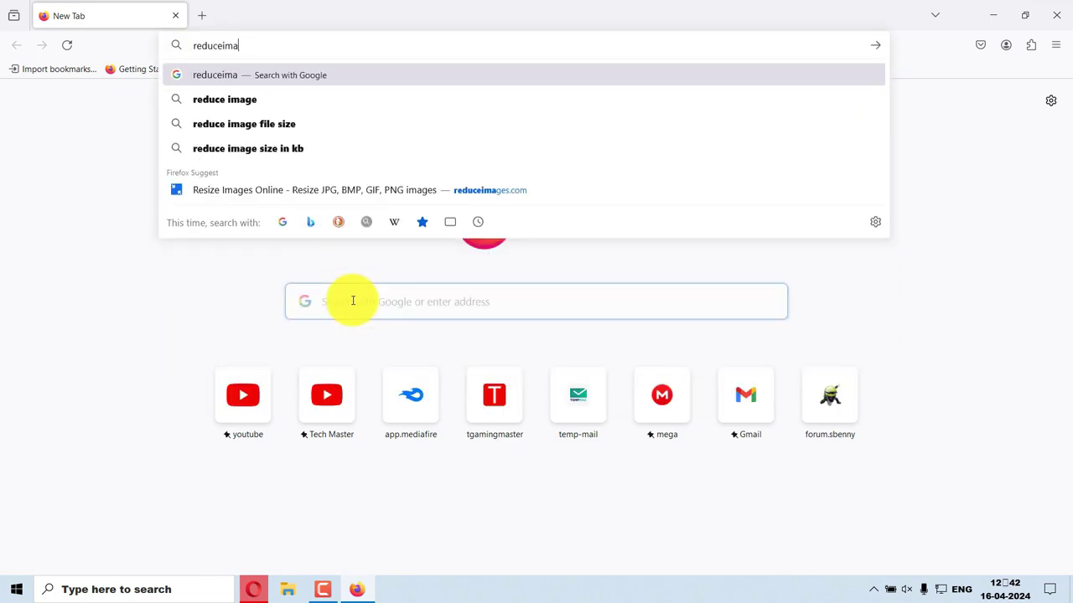
{"action": "type", "text": "gesize"}
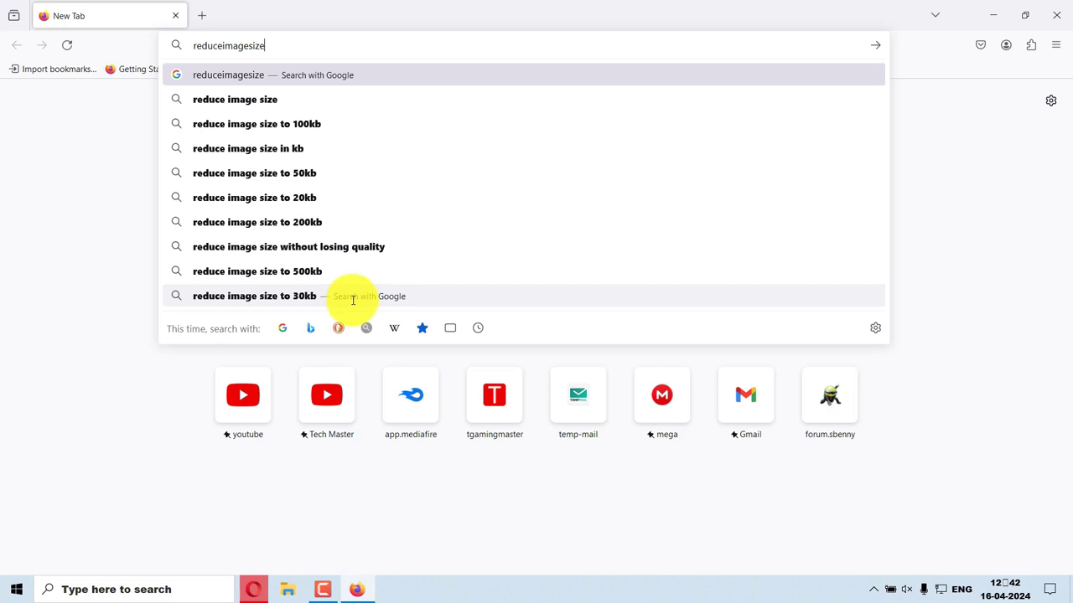
{"action": "key", "text": "Return"}
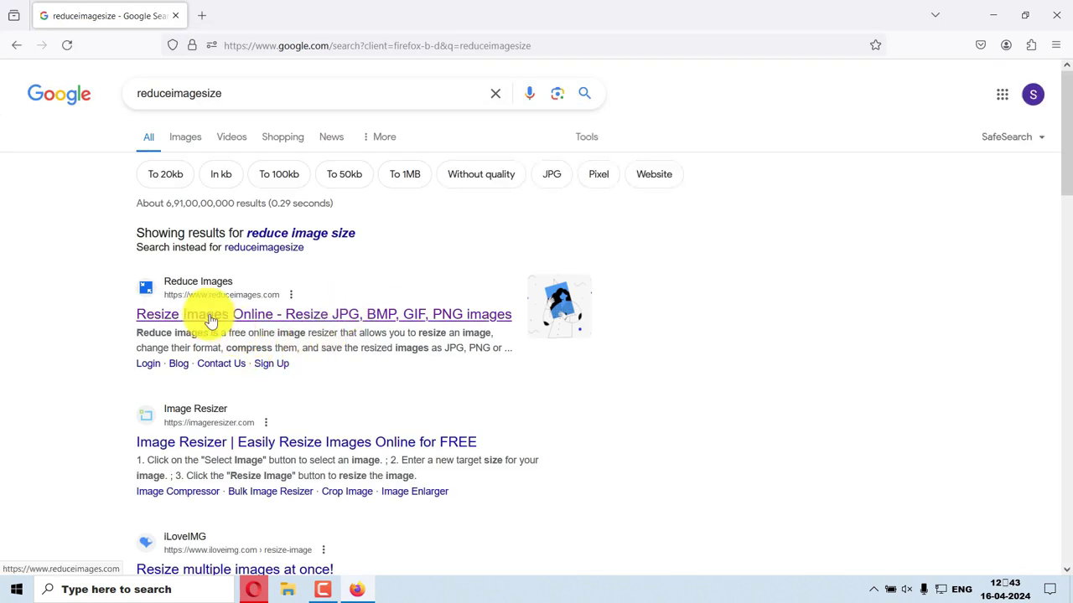
{"action": "left_click", "coordinate": [209, 320]}
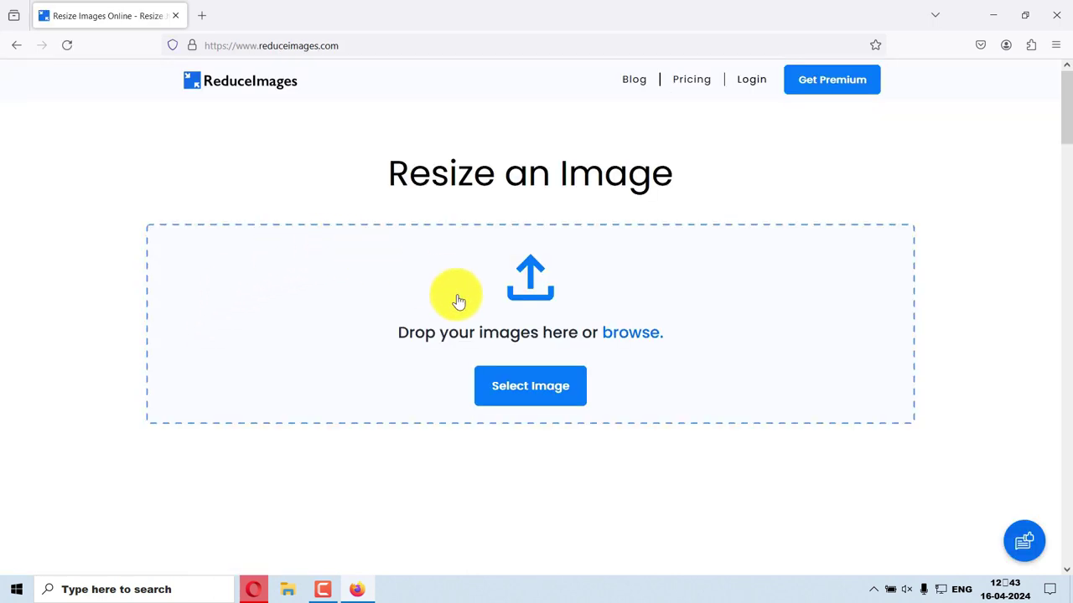
Step: Upload hungry-shark.png from the Downloads folder to the image resizer
{"action": "left_click", "coordinate": [518, 394]}
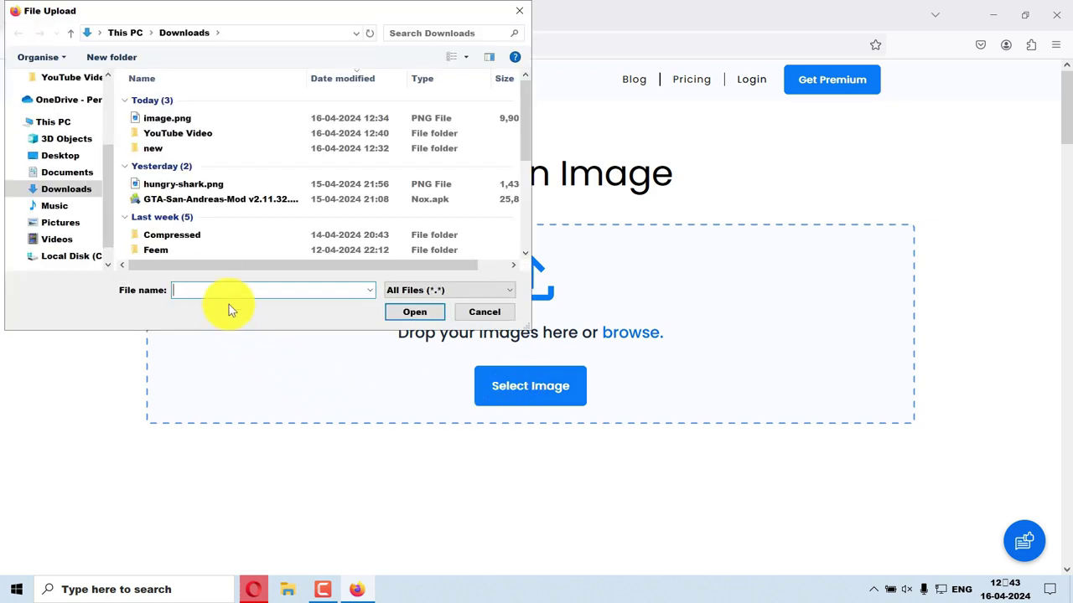
{"action": "left_click", "coordinate": [191, 184]}
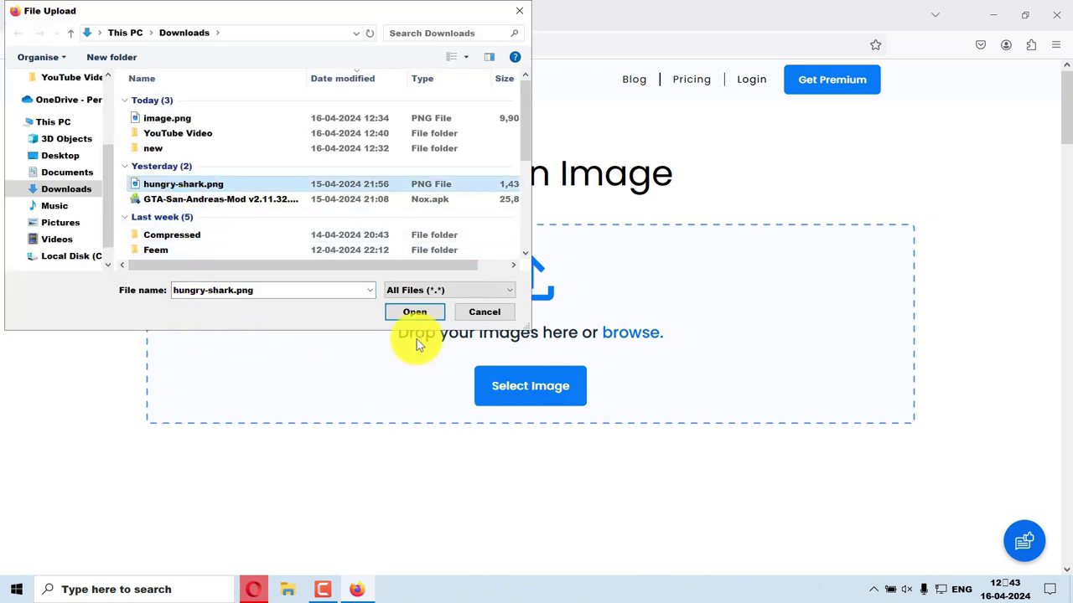
{"action": "left_click", "coordinate": [414, 312]}
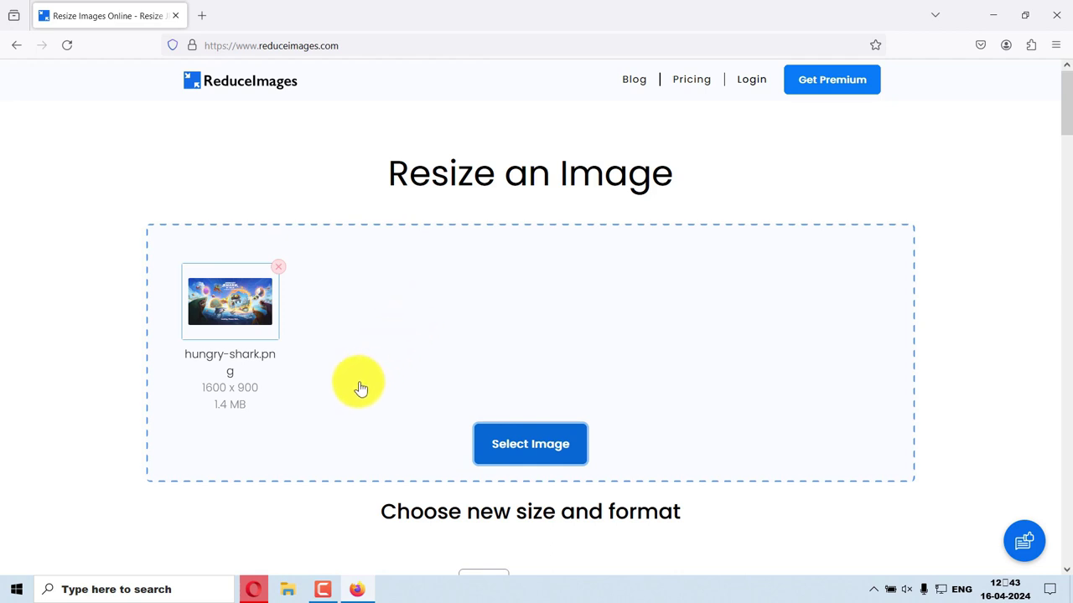
Step: Unlock the width-to-height proportion of the new image size and switch its unit to Pixels
{"action": "scroll", "coordinate": [220, 419], "scroll_direction": "down", "scroll_amount": 2}
{"action": "scroll", "coordinate": [219, 413], "scroll_direction": "down", "scroll_amount": 2}
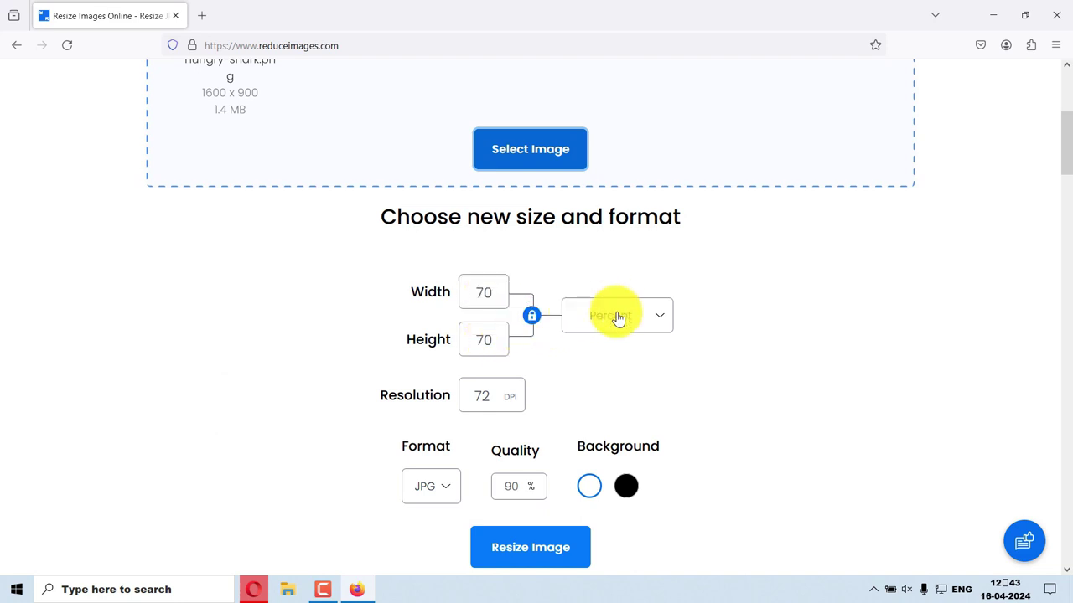
{"action": "left_click", "coordinate": [532, 315]}
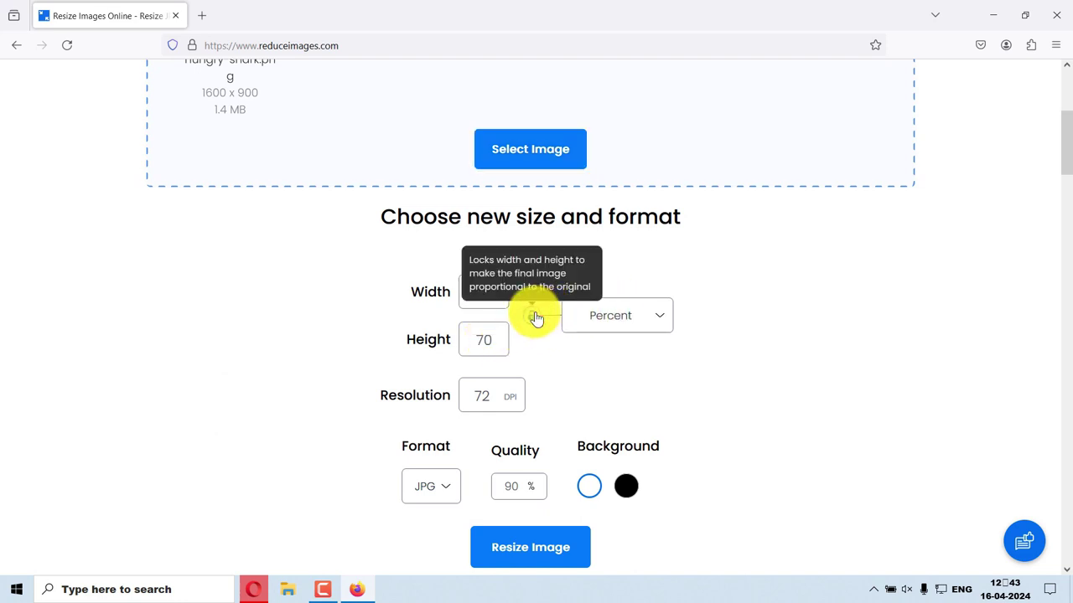
{"action": "left_click", "coordinate": [650, 316]}
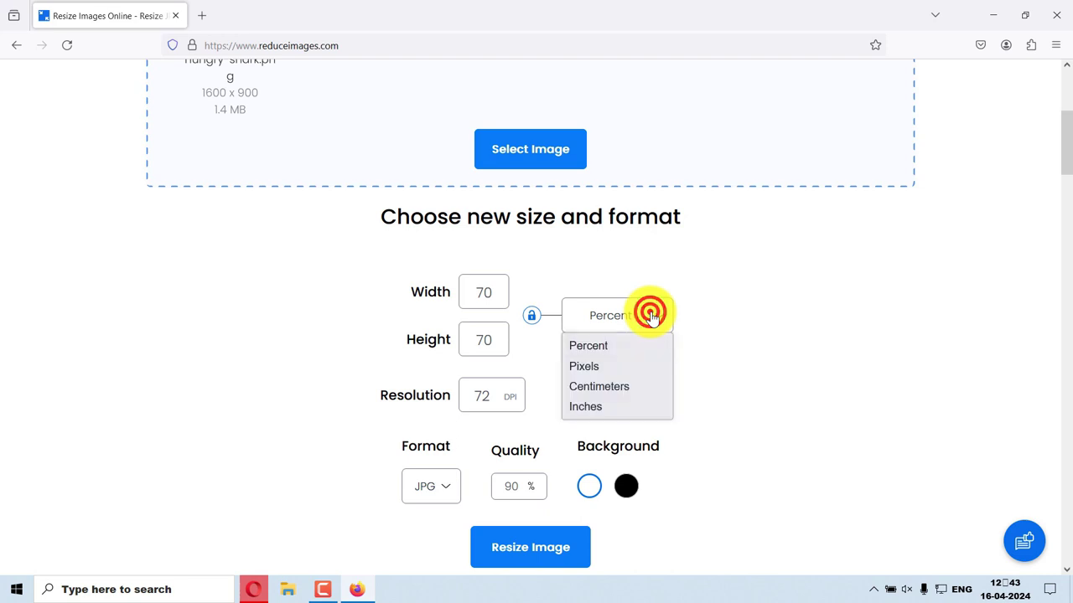
{"action": "left_click", "coordinate": [570, 373]}
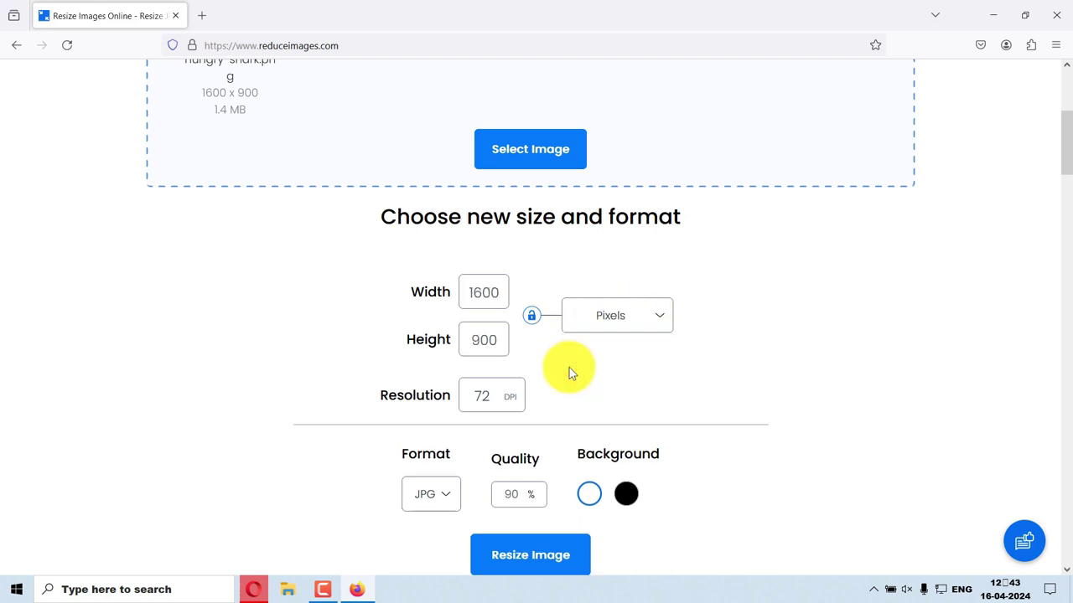
Step: Set the new image size to a width of 1280 and a height of 720 pixels
{"action": "double_click", "coordinate": [496, 292]}
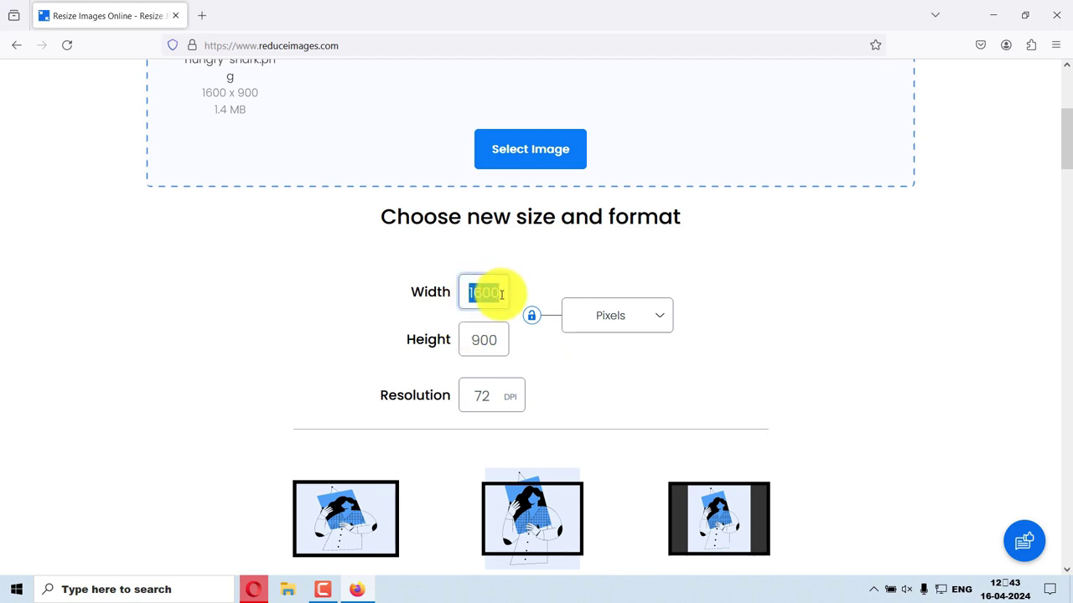
{"action": "type", "text": "1280"}
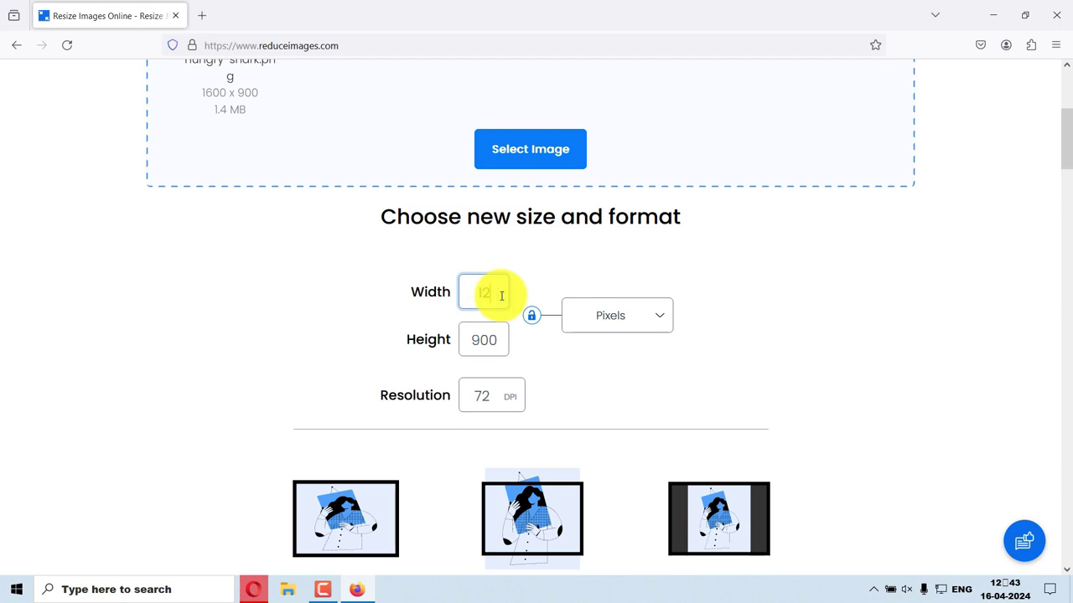
{"action": "double_click", "coordinate": [491, 337]}
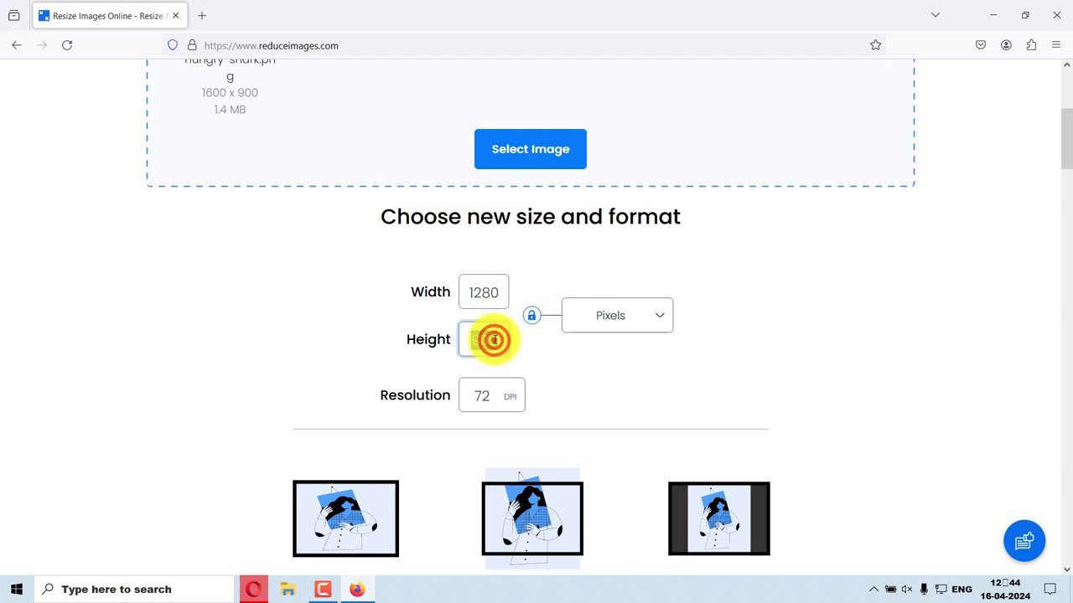
{"action": "type", "text": "720"}
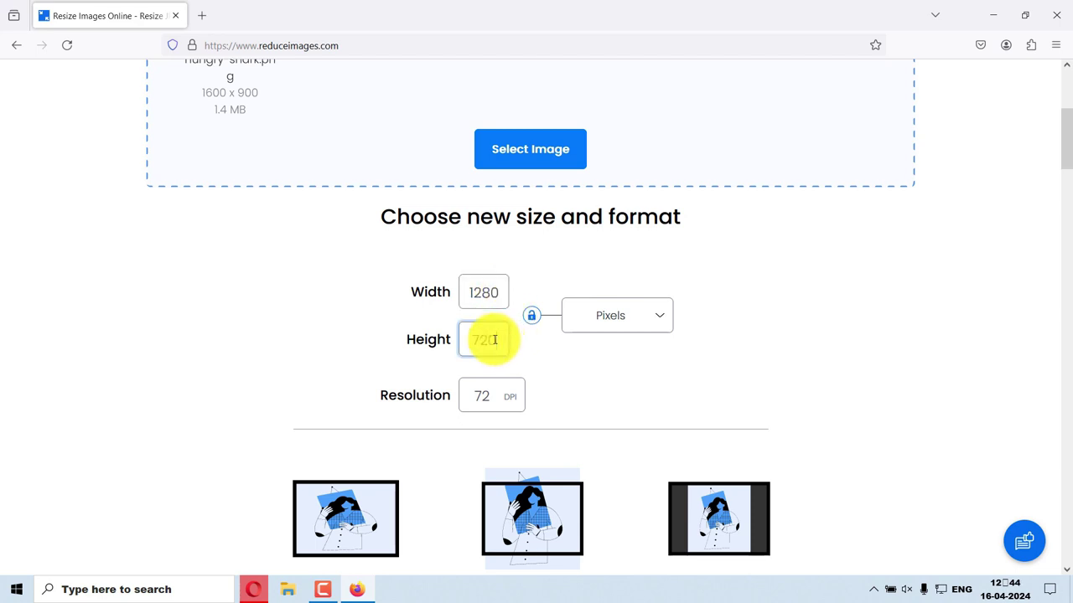
Step: Choose JPG as the output format and resize the image
{"action": "scroll", "coordinate": [858, 359], "scroll_direction": "down", "scroll_amount": 3}
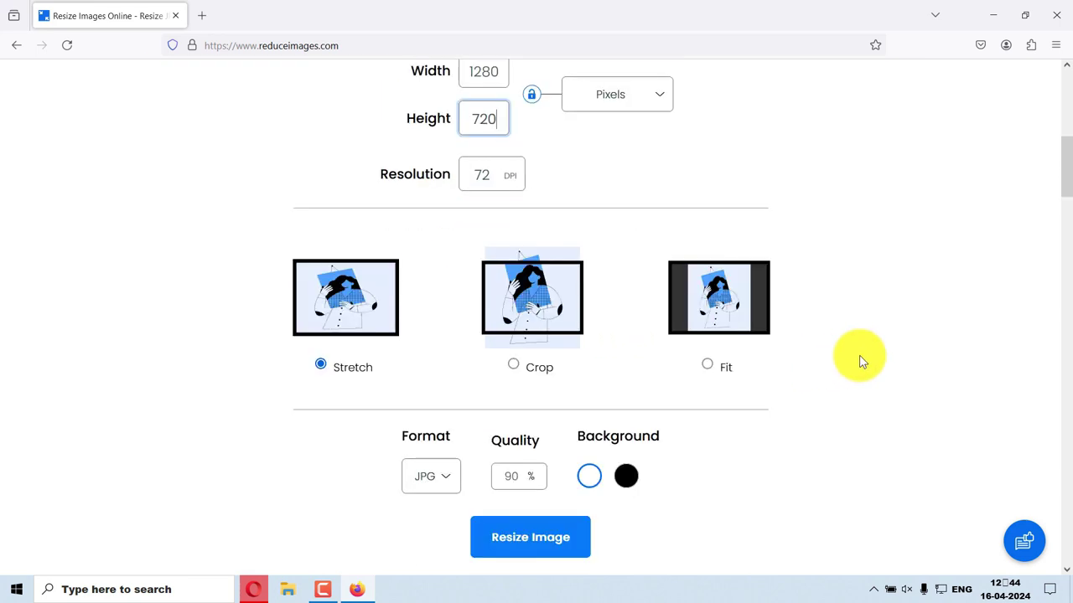
{"action": "scroll", "coordinate": [859, 360], "scroll_direction": "down", "scroll_amount": 1}
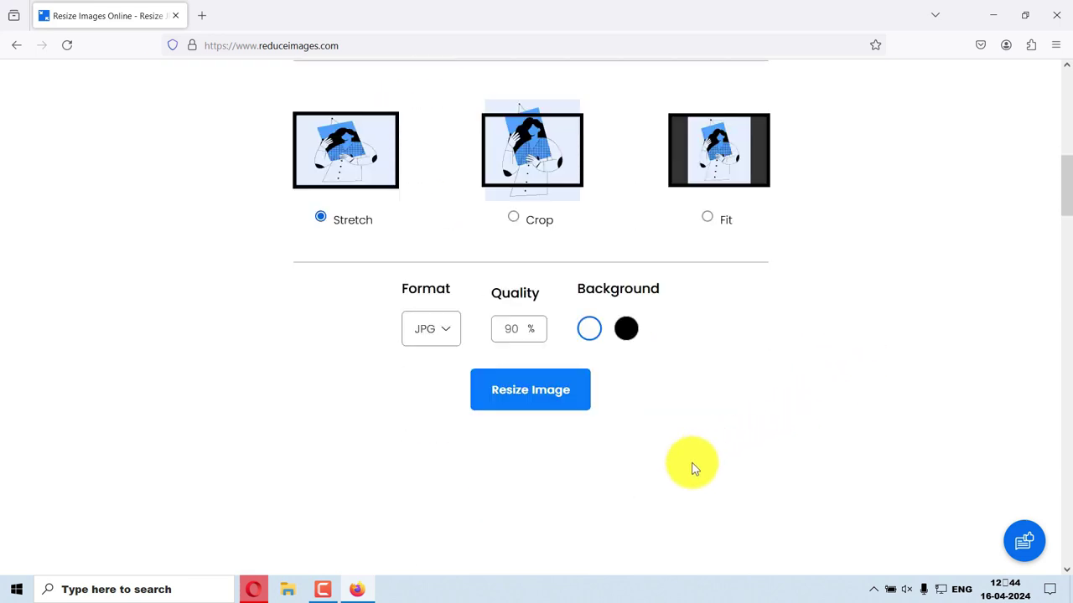
{"action": "left_click", "coordinate": [446, 336]}
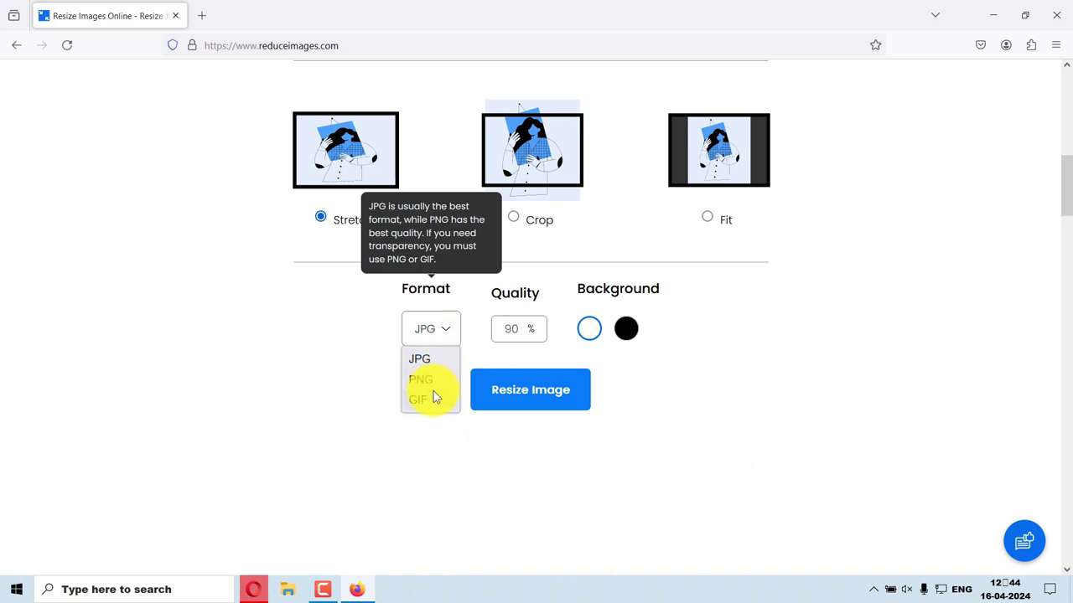
{"action": "left_click", "coordinate": [422, 359]}
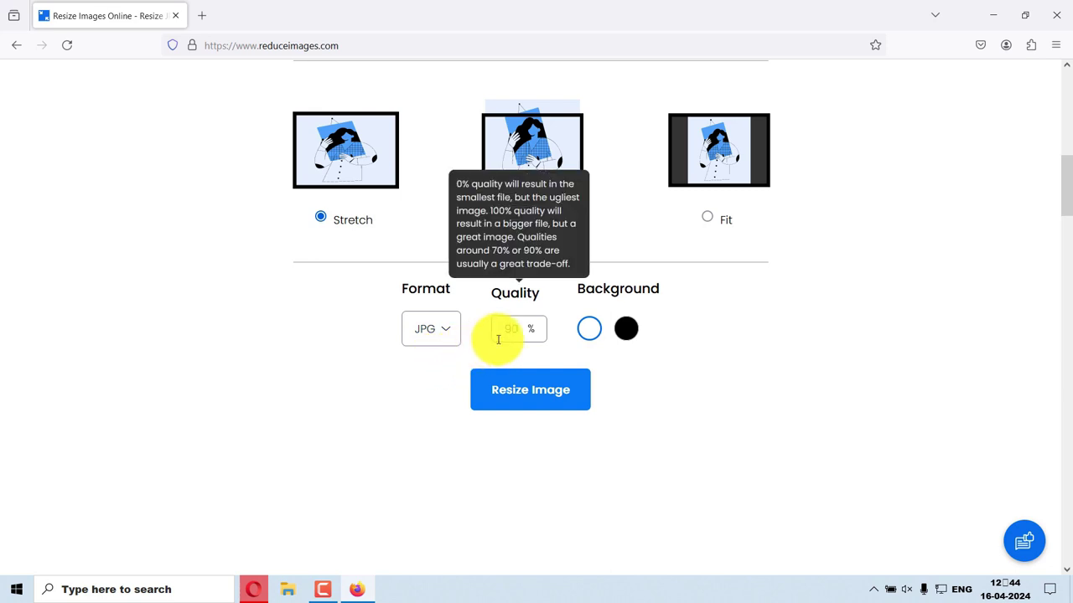
{"action": "left_click", "coordinate": [547, 403]}
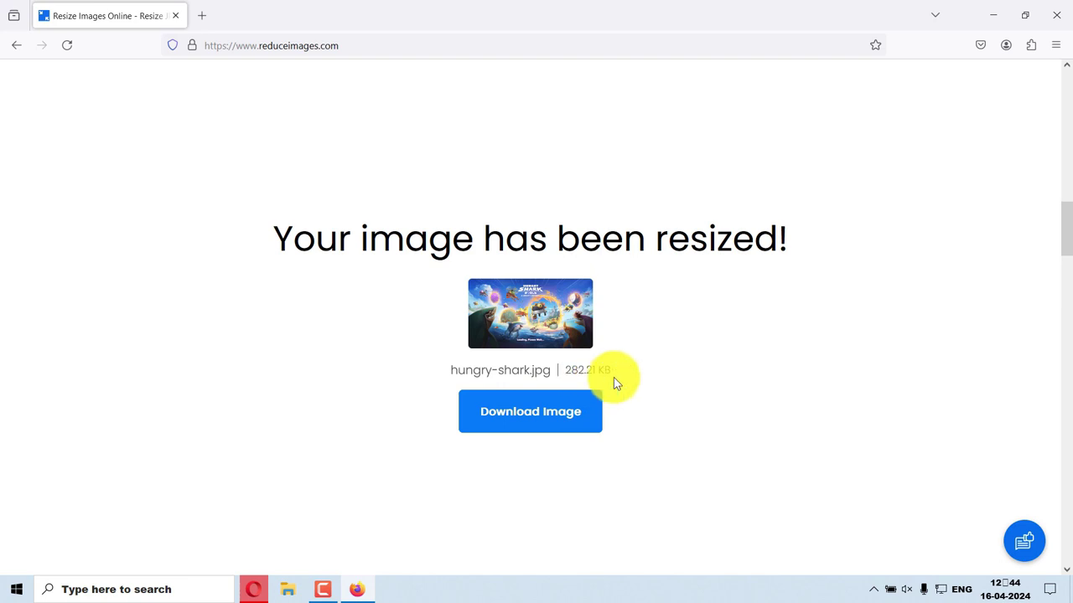
Step: Reopen the ReduceImages site from the Google results and upload hungry-shark.png from the Downloads folder again
{"action": "left_click", "coordinate": [16, 46]}
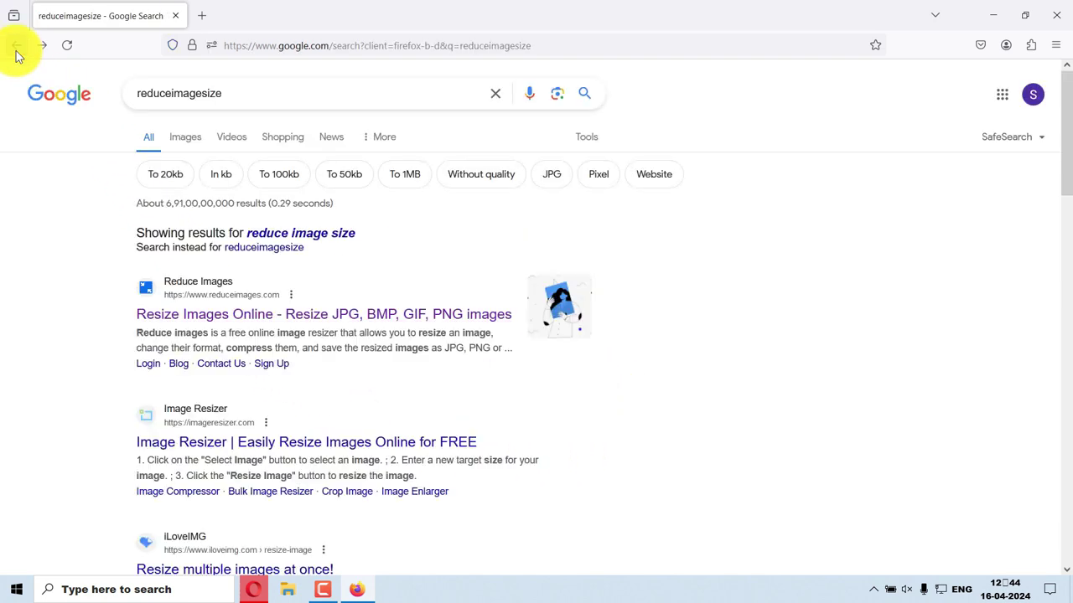
{"action": "left_click", "coordinate": [172, 317]}
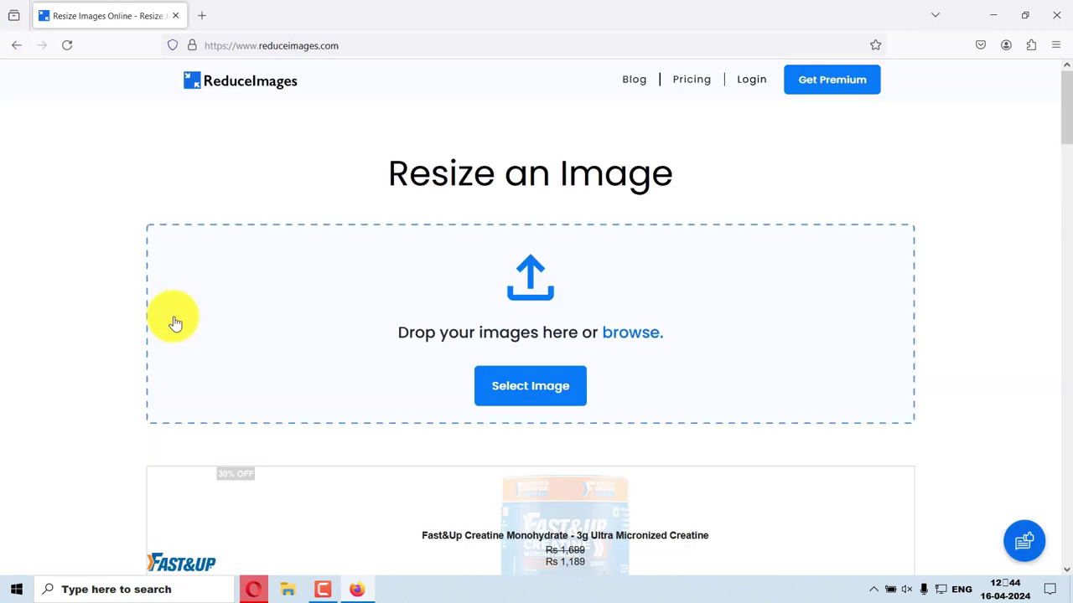
{"action": "left_click", "coordinate": [494, 377]}
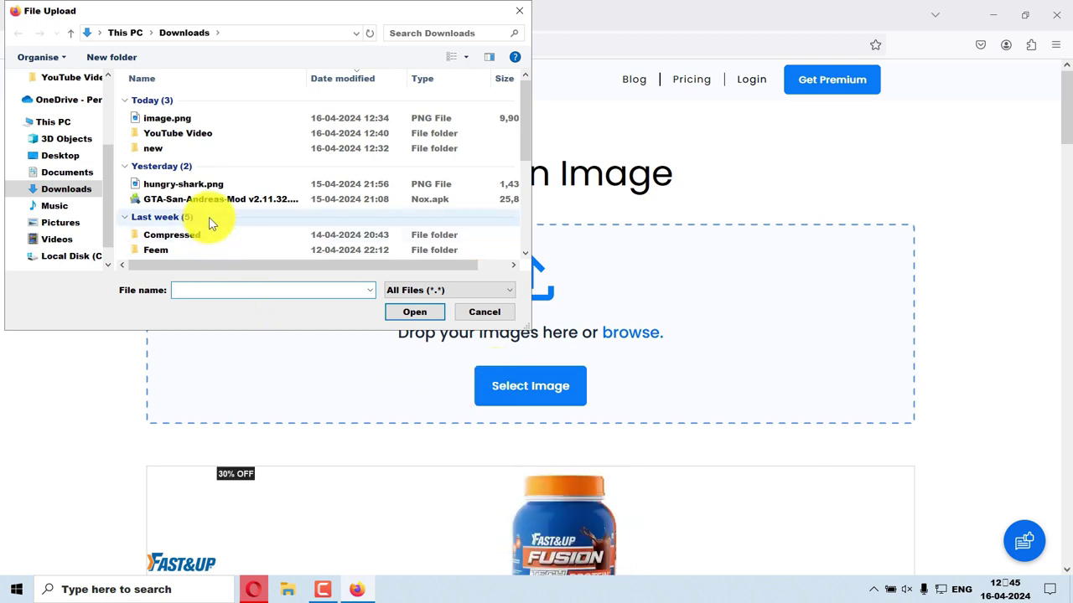
{"action": "left_click", "coordinate": [193, 185]}
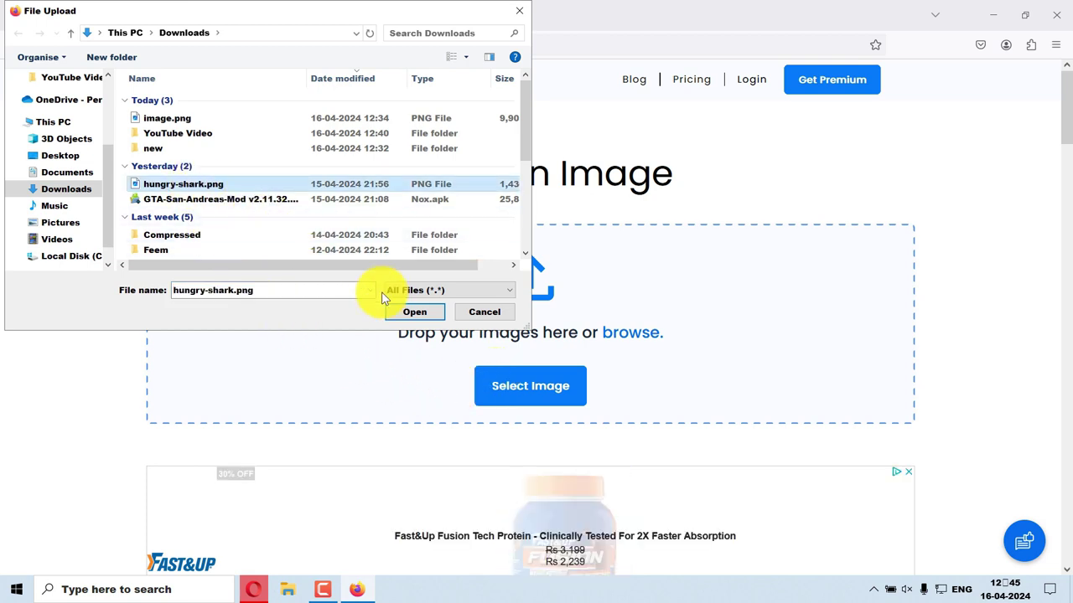
{"action": "left_click", "coordinate": [409, 309]}
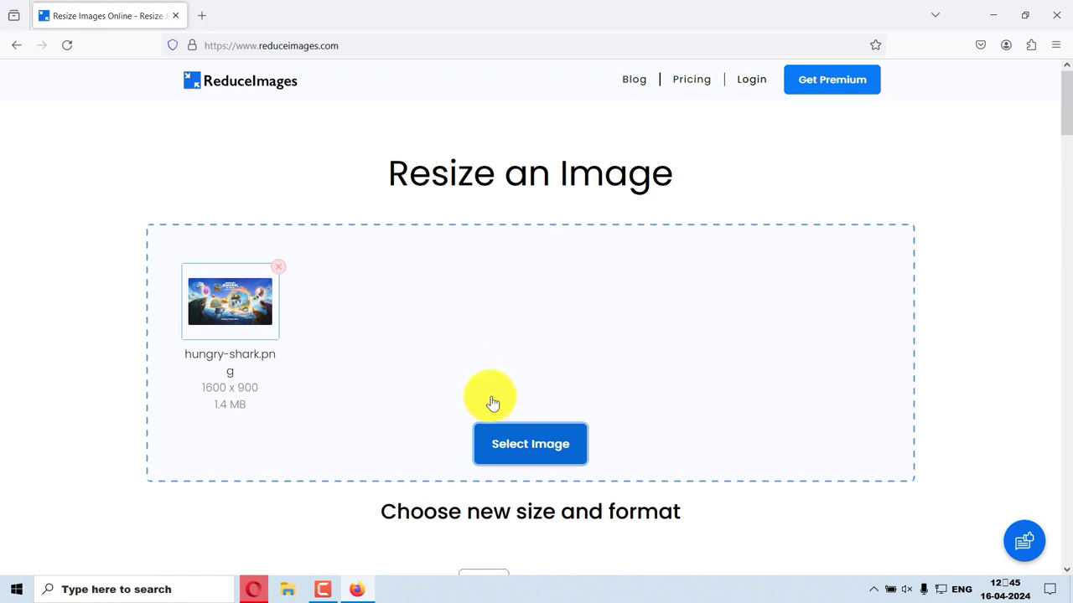
Step: Unlock the width-to-height proportion for the new size and change its unit from Percent to Pixels
{"action": "scroll", "coordinate": [517, 444], "scroll_direction": "down", "scroll_amount": 5}
{"action": "mouse_move", "coordinate": [517, 441]}
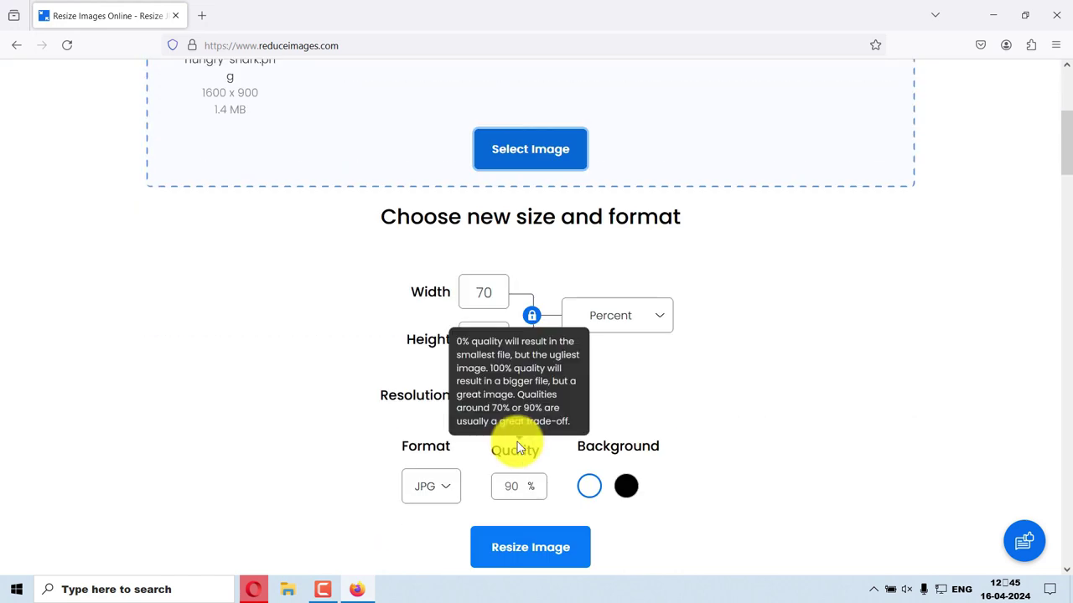
{"action": "left_click", "coordinate": [531, 315]}
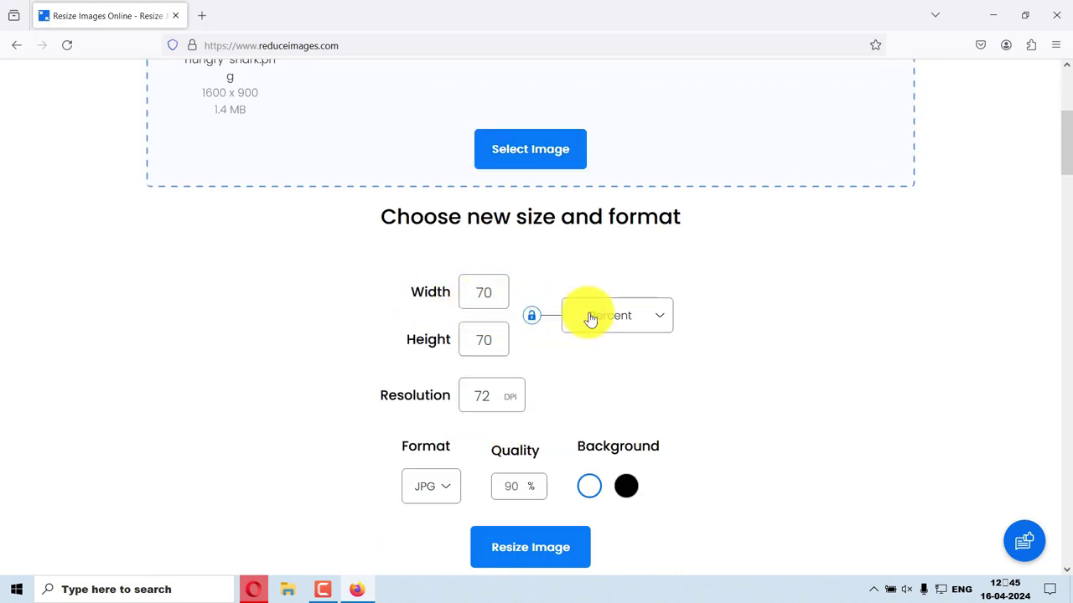
{"action": "left_click", "coordinate": [618, 316]}
{"action": "left_click", "coordinate": [604, 370]}
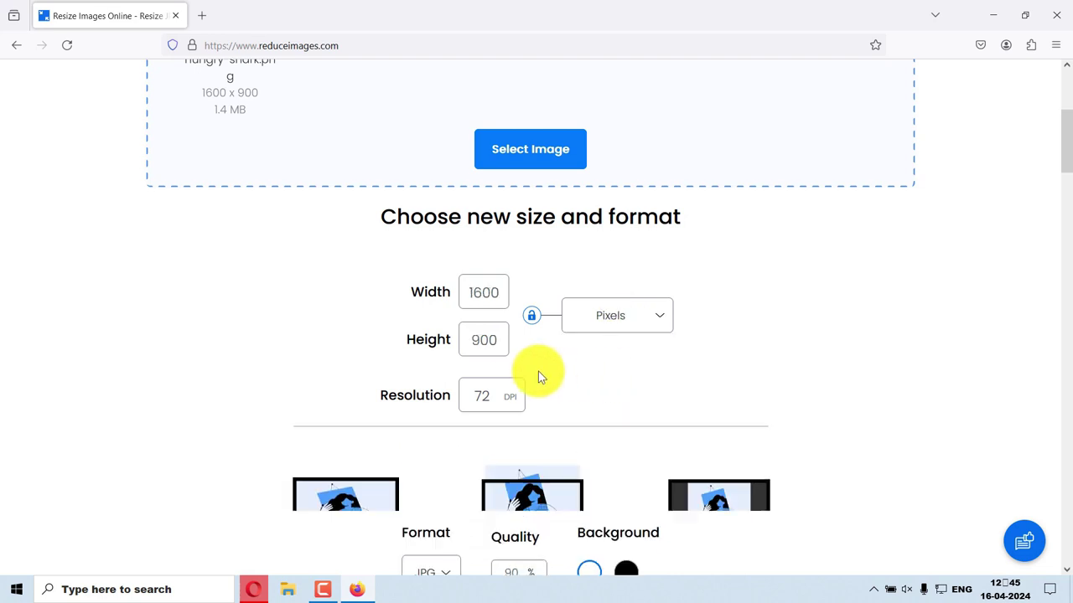
Step: Set the new image size to 1280 pixels wide and 720 pixels high
{"action": "left_click", "coordinate": [492, 292]}
{"action": "left_click_drag", "start_coordinate": [461, 291], "coordinate": [510, 294]}
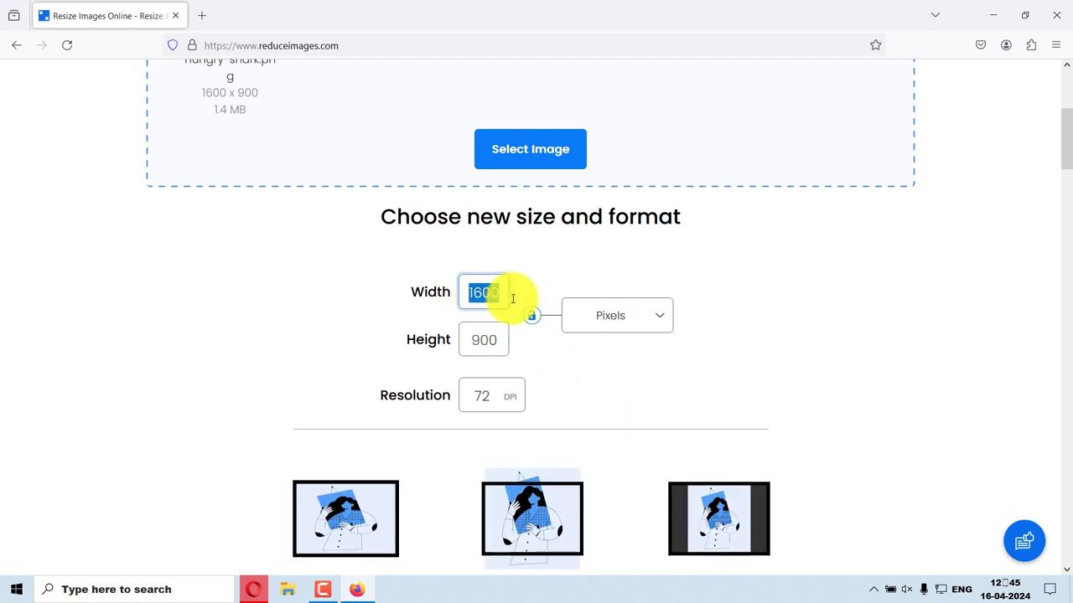
{"action": "type", "text": "1280"}
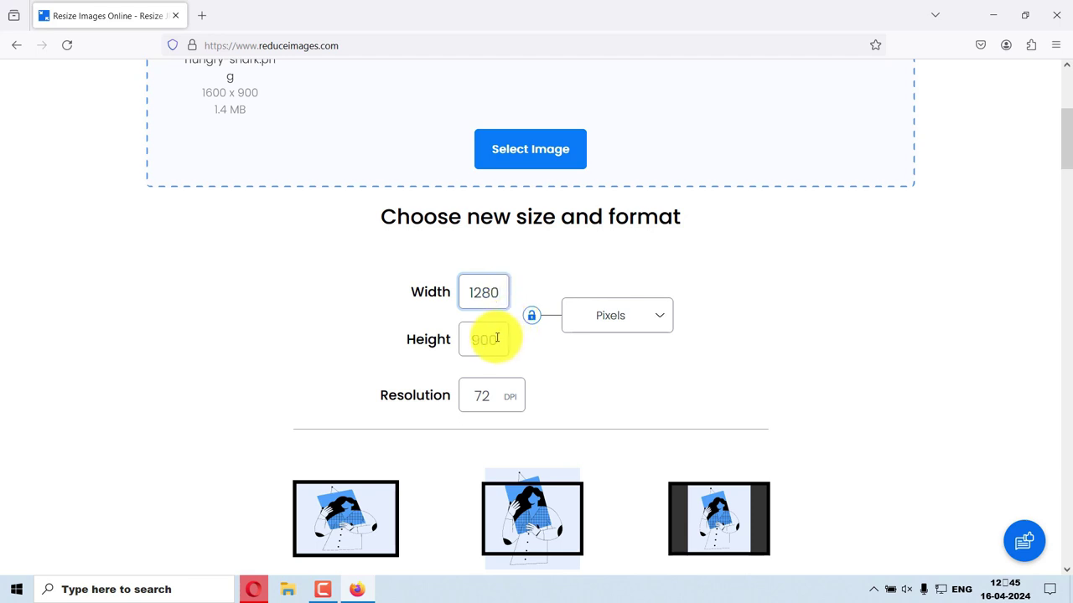
{"action": "double_click", "coordinate": [496, 336]}
{"action": "type", "text": "720"}
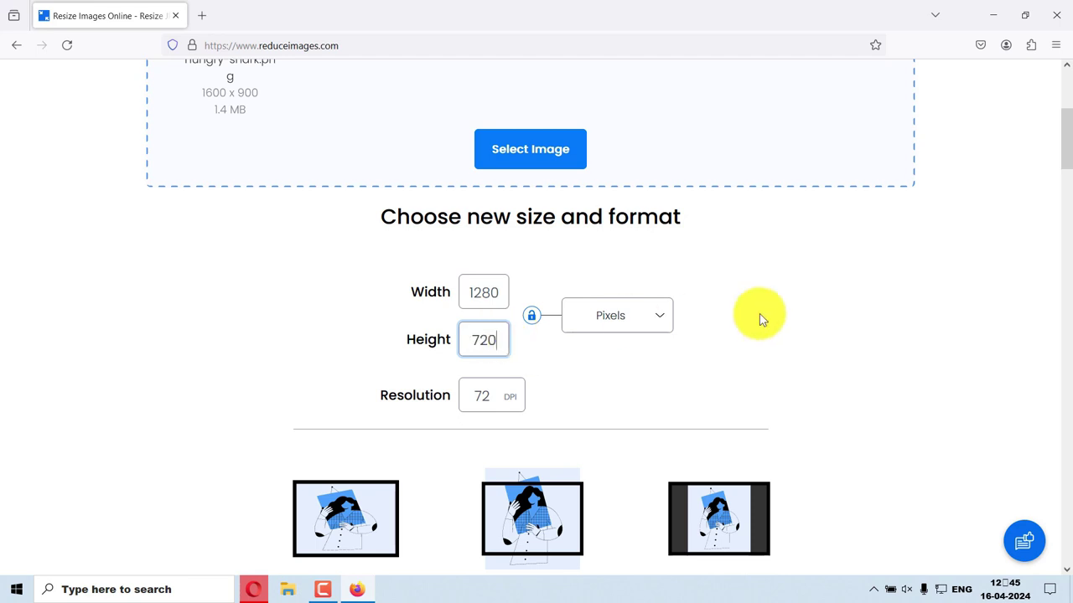
Step: Lower the JPG quality to 30% and resize the image
{"action": "scroll", "coordinate": [887, 324], "scroll_direction": "down", "scroll_amount": 5}
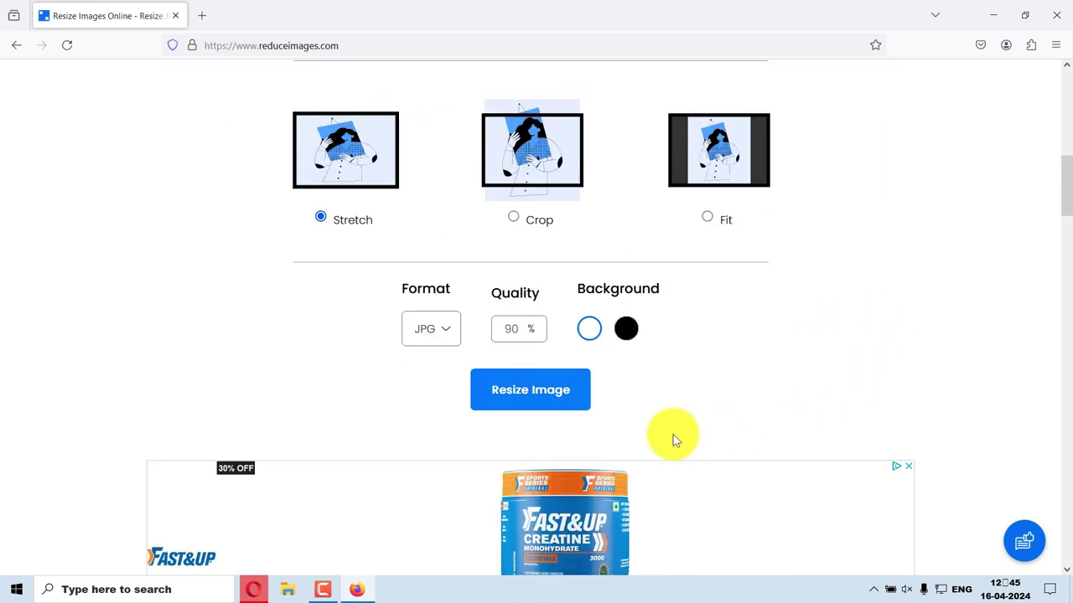
{"action": "mouse_move", "coordinate": [525, 329]}
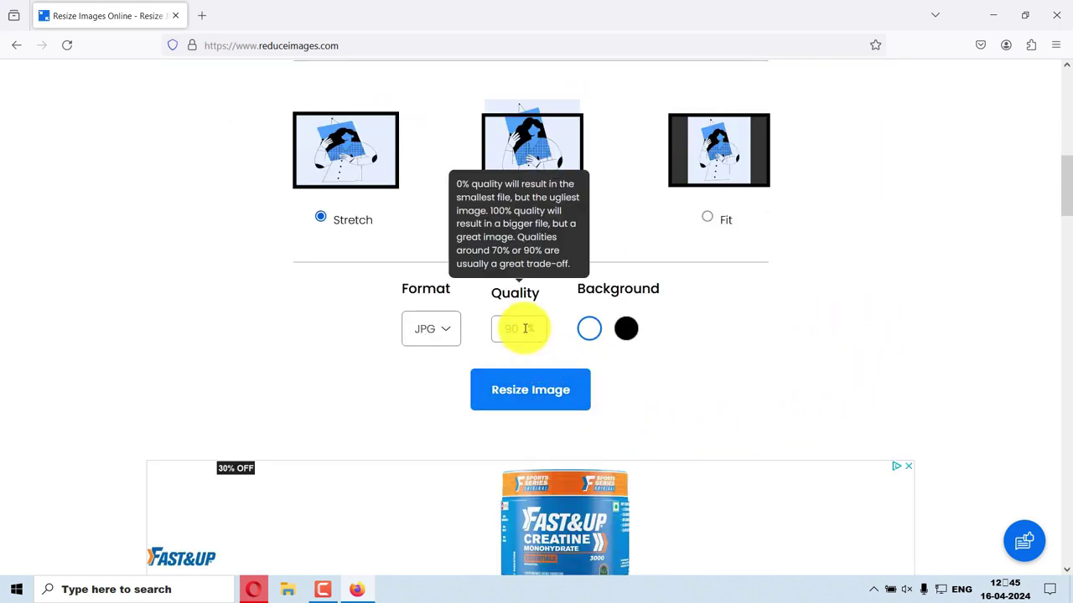
{"action": "double_click", "coordinate": [524, 330]}
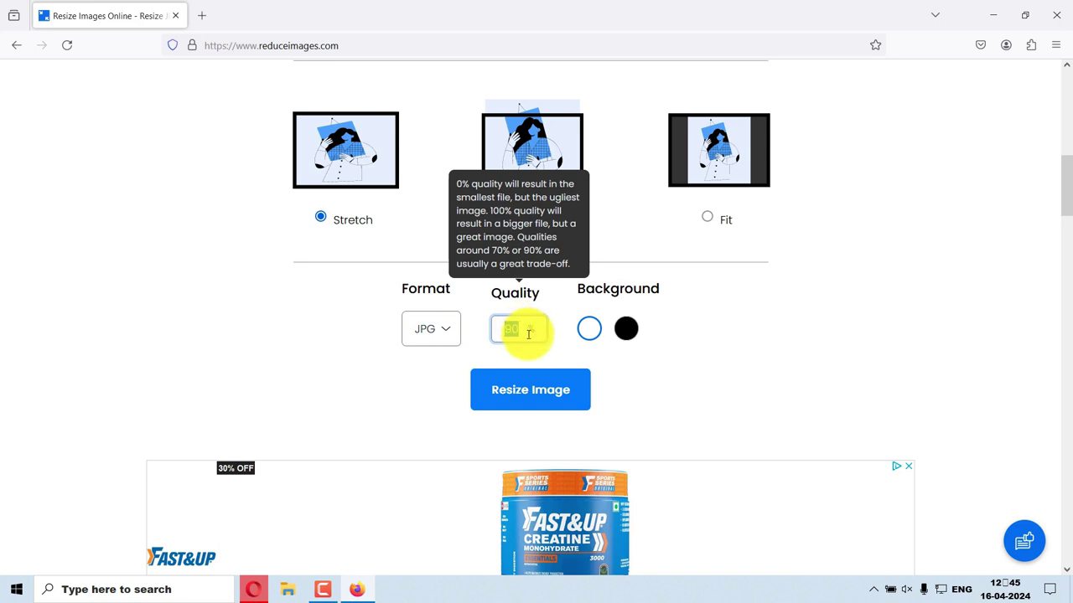
{"action": "key", "text": "BackSpace"}
{"action": "type", "text": "30"}
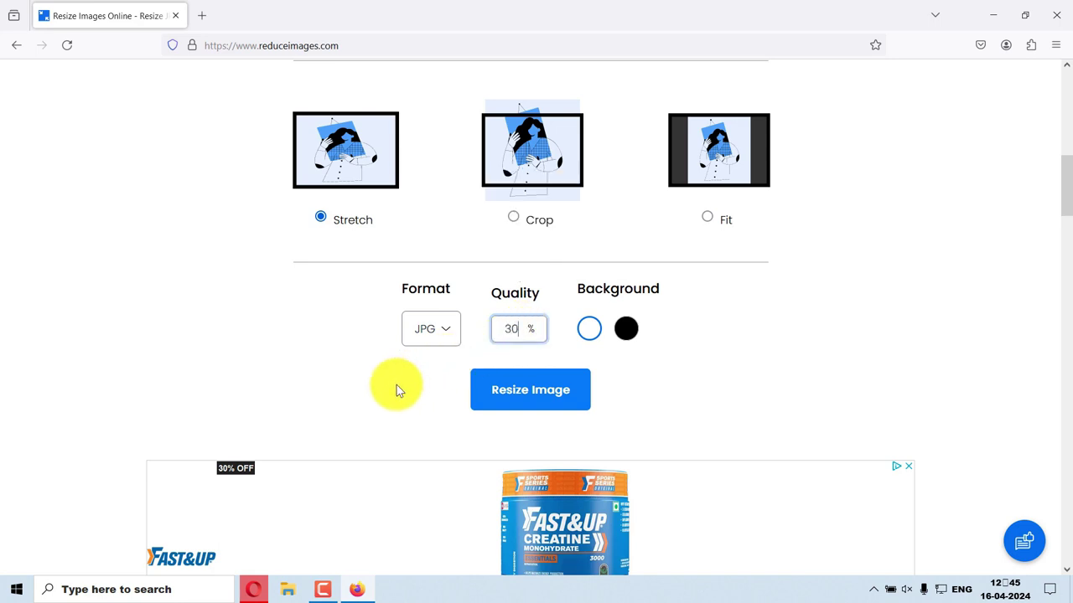
{"action": "left_click", "coordinate": [558, 394]}
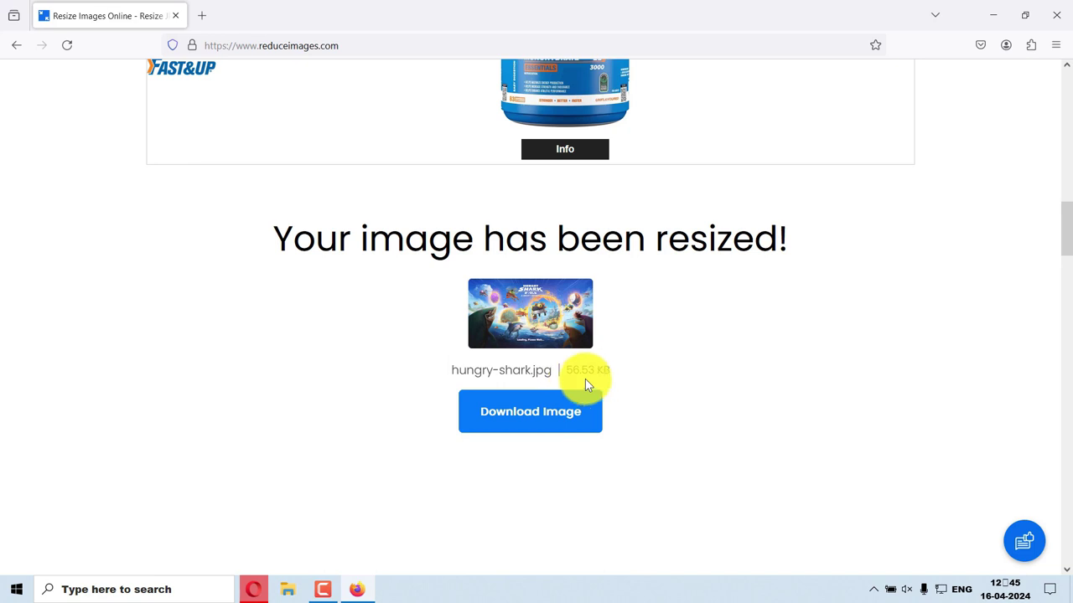
Step: Download the resized hungry-shark.jpg and open the Downloads folder in File Explorer
{"action": "left_click", "coordinate": [537, 415]}
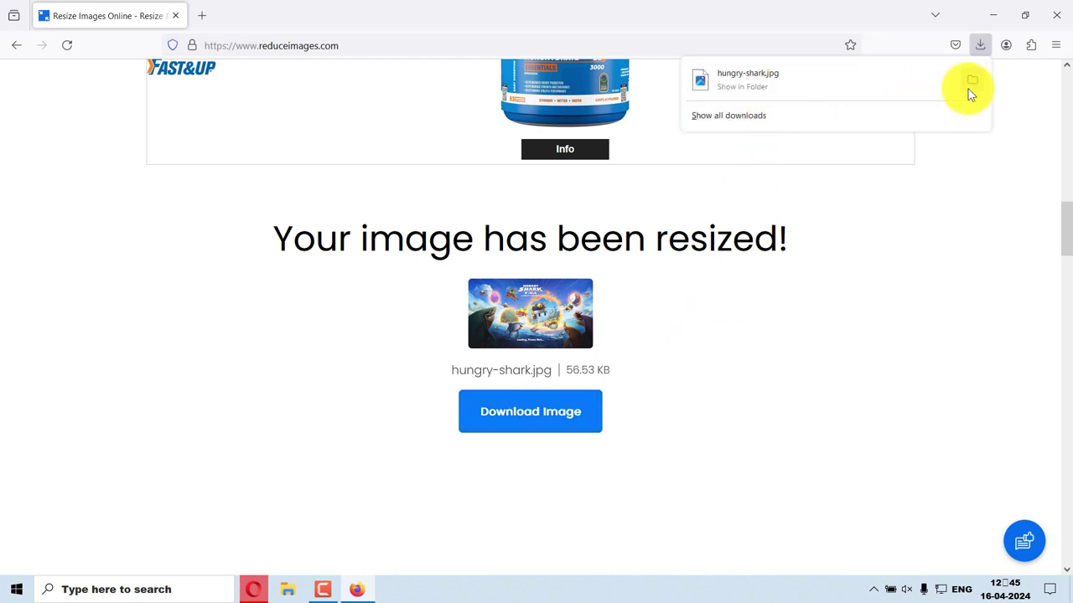
{"action": "left_click", "coordinate": [993, 15]}
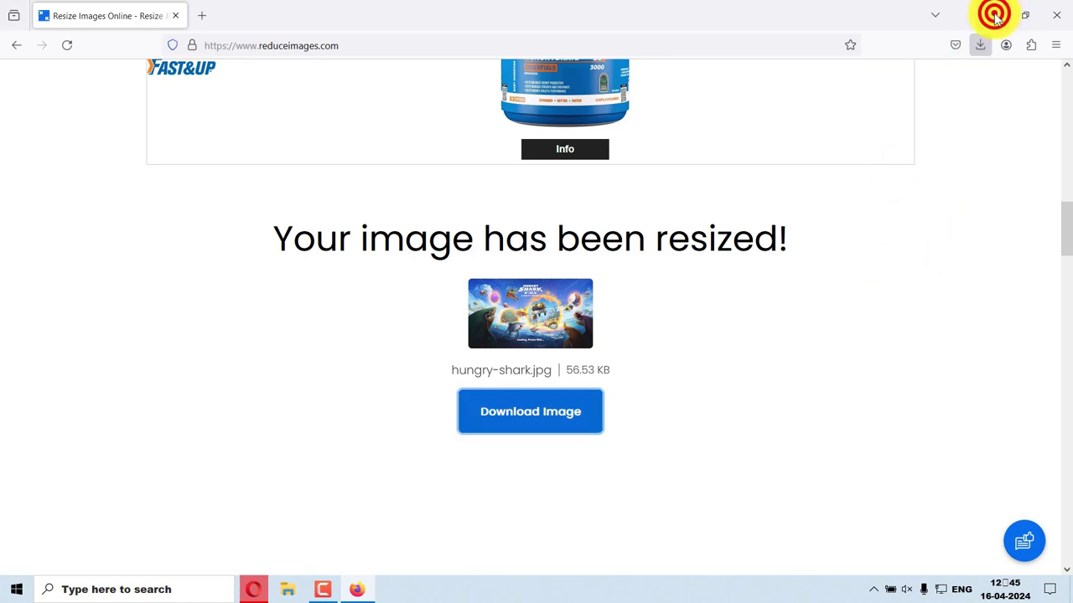
{"action": "left_click", "coordinate": [289, 585]}
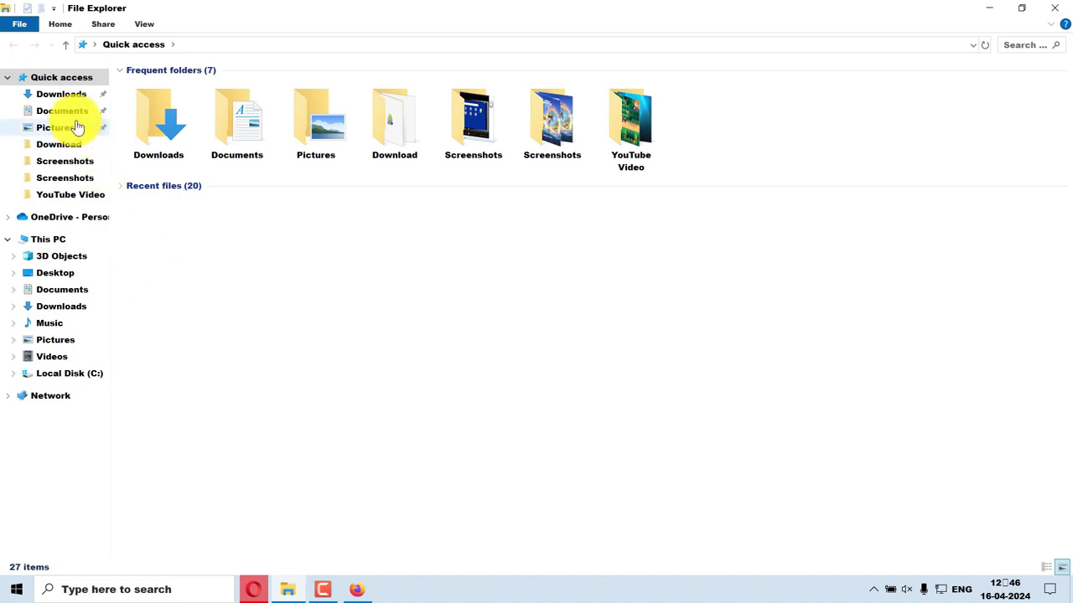
{"action": "left_click", "coordinate": [70, 95]}
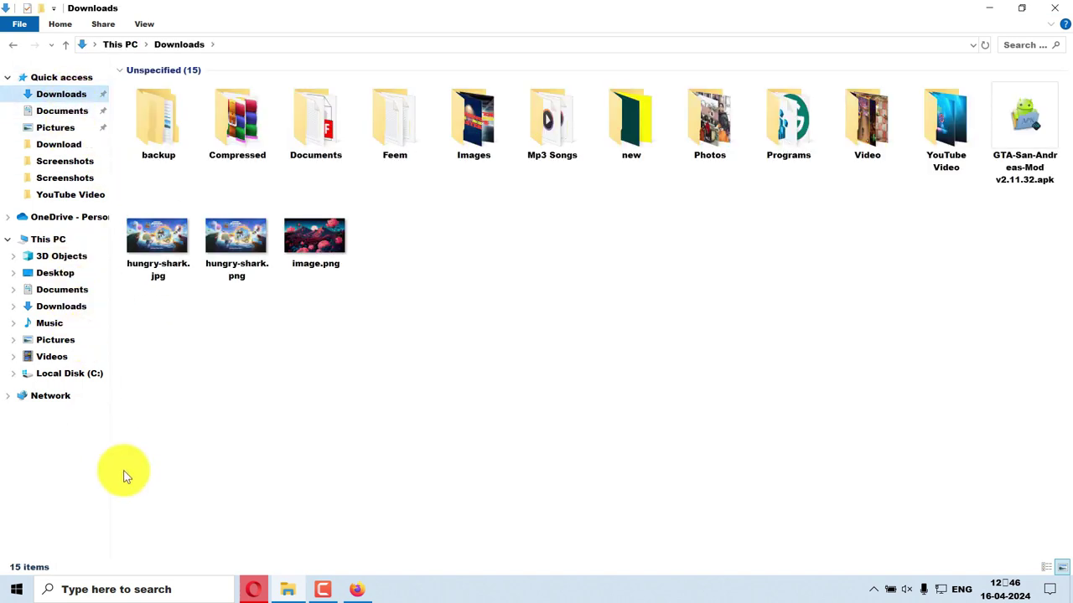
Step: Select hungry-shark.jpg to check its file size, view it enlarged in the image viewer, and close it
{"action": "left_click", "coordinate": [157, 246]}
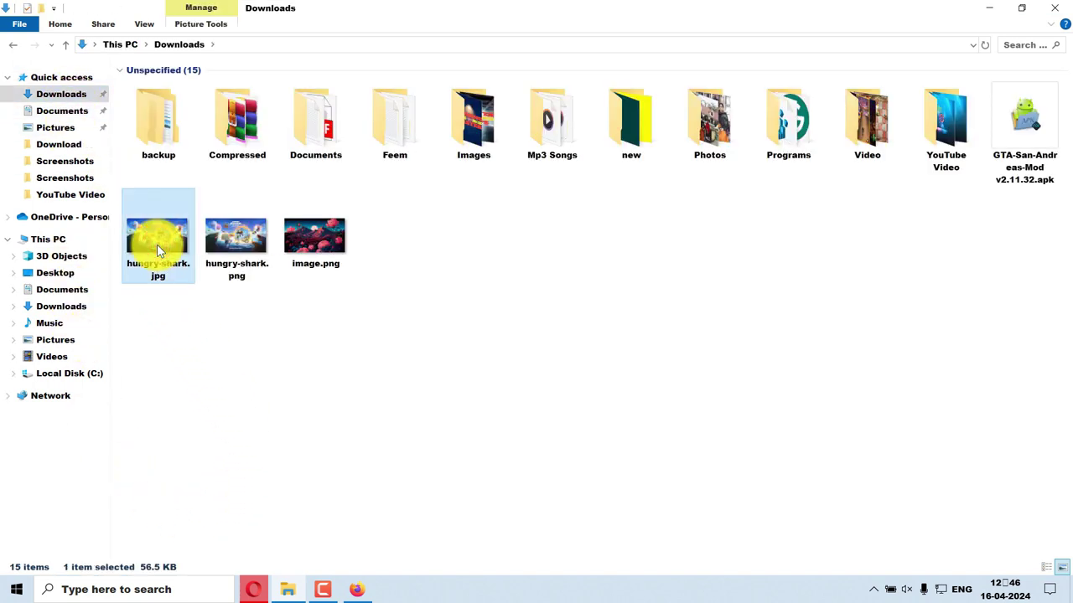
{"action": "double_click", "coordinate": [156, 245]}
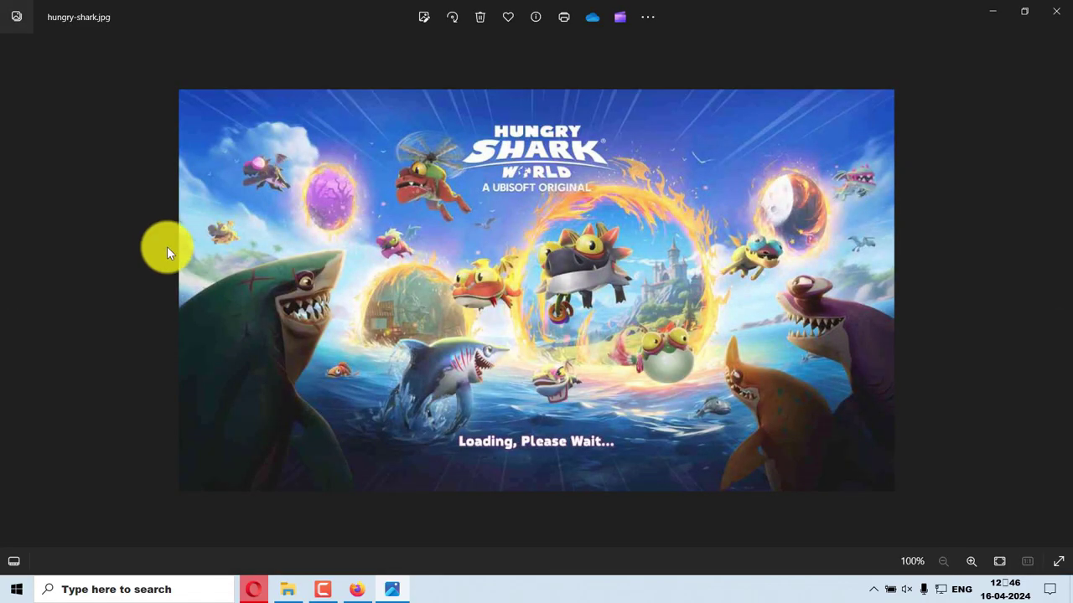
{"action": "left_click", "coordinate": [971, 562]}
{"action": "left_click", "coordinate": [971, 561]}
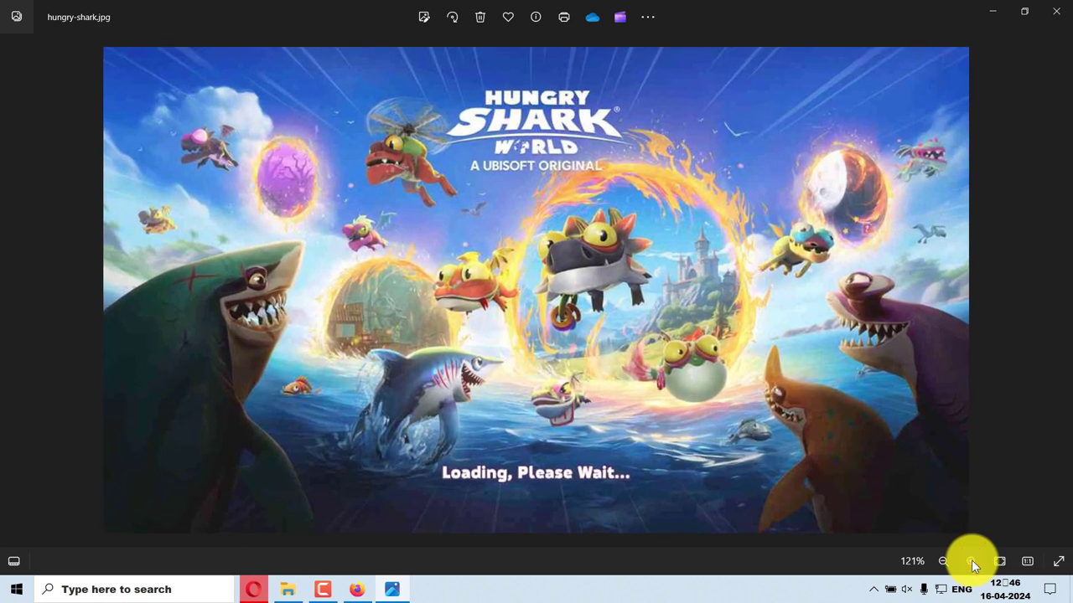
{"action": "left_click", "coordinate": [1054, 12]}
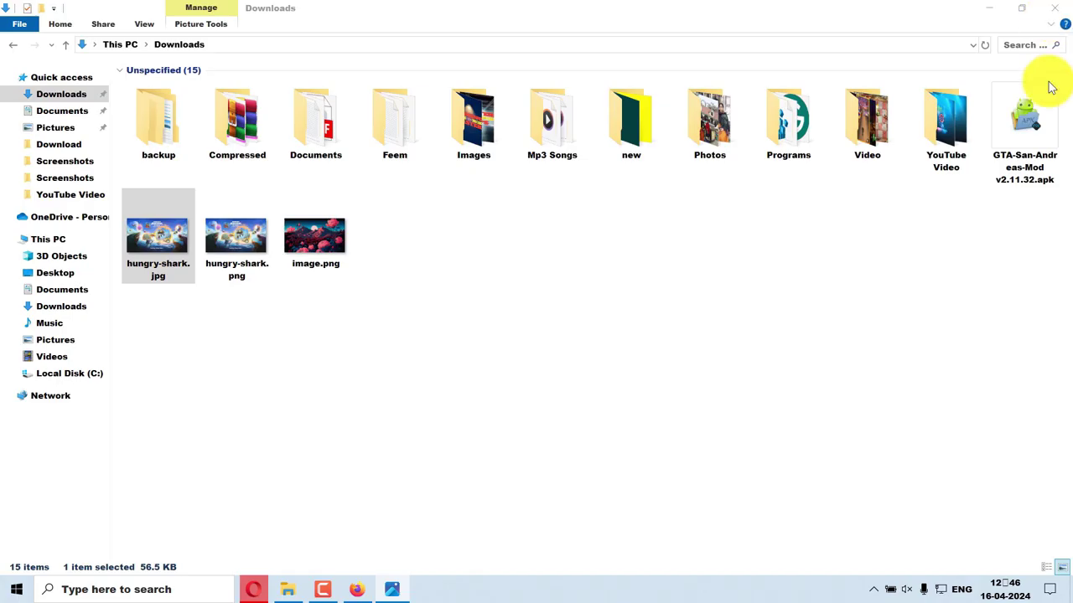
Step: Check the file size and picture quality of the original hungry-shark.png, and put the Downloads folder away
{"action": "left_click", "coordinate": [244, 251]}
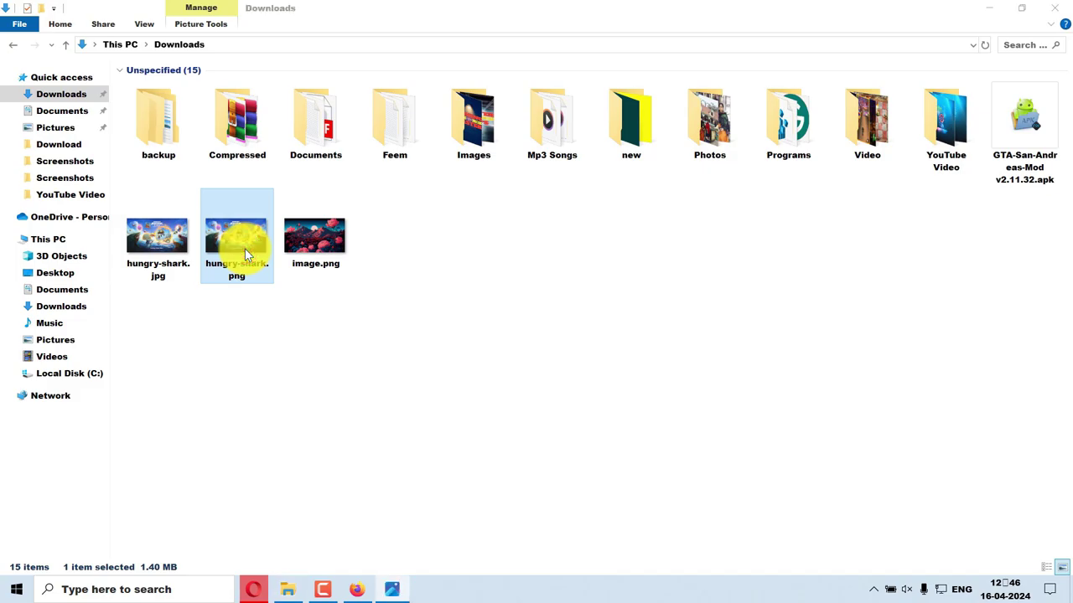
{"action": "double_click", "coordinate": [245, 252]}
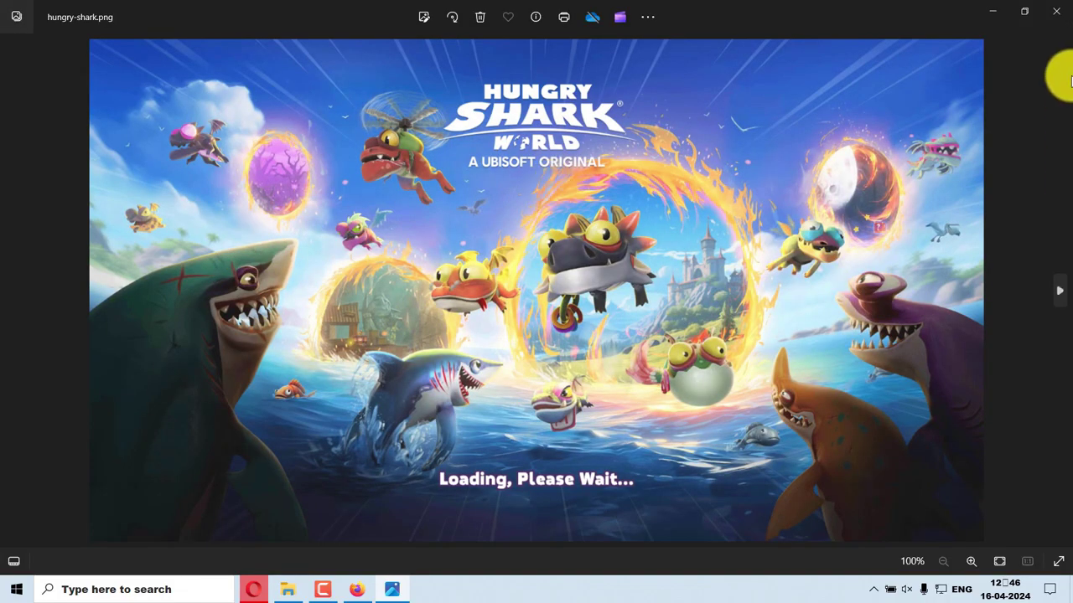
{"action": "left_click", "coordinate": [1055, 12]}
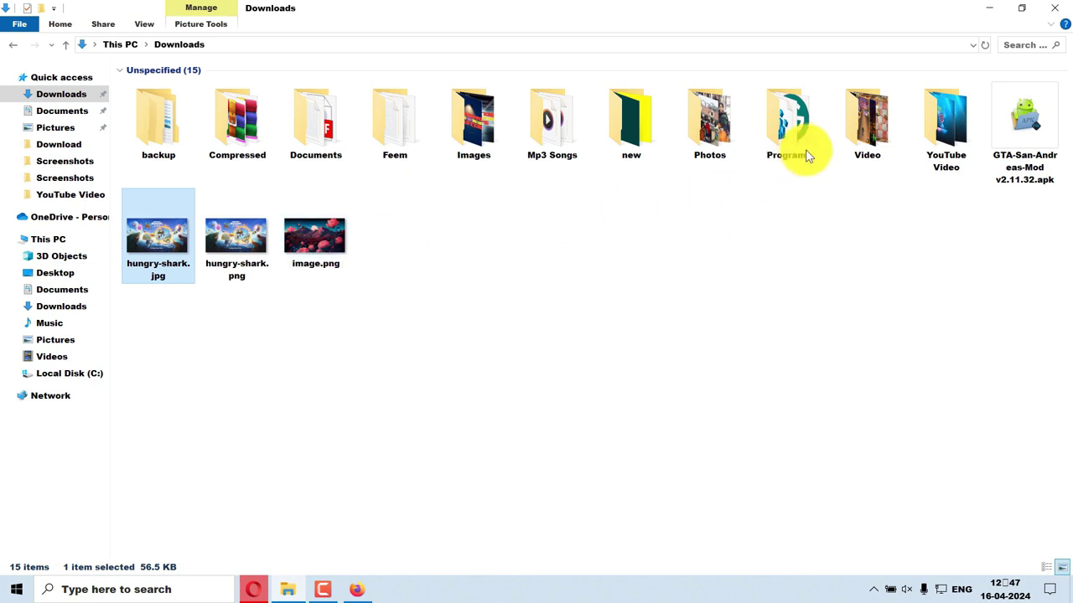
{"action": "left_click", "coordinate": [991, 10]}
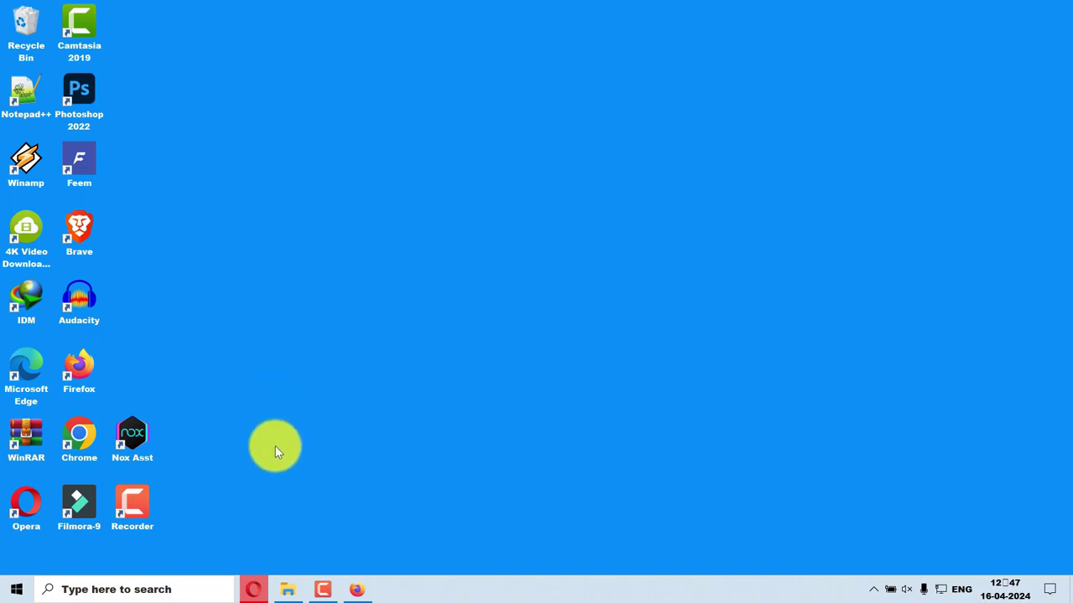
Step: Return to Firefox, reload the ReduceImages page and upload image.png from the Downloads folder
{"action": "left_click", "coordinate": [355, 590]}
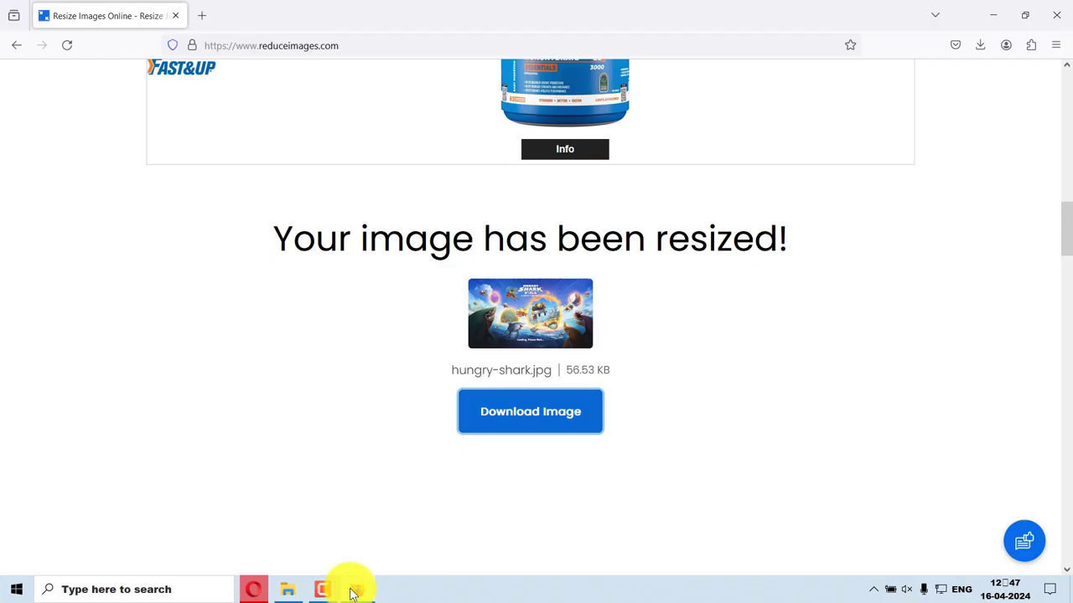
{"action": "left_click", "coordinate": [73, 48]}
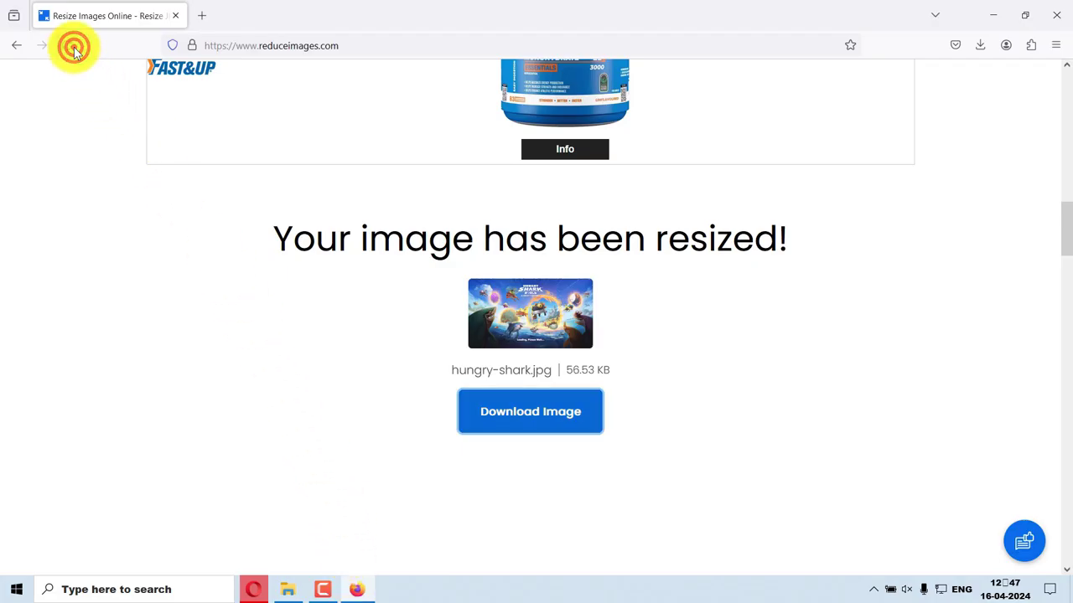
{"action": "scroll", "coordinate": [118, 159], "scroll_direction": "up", "scroll_amount": 3}
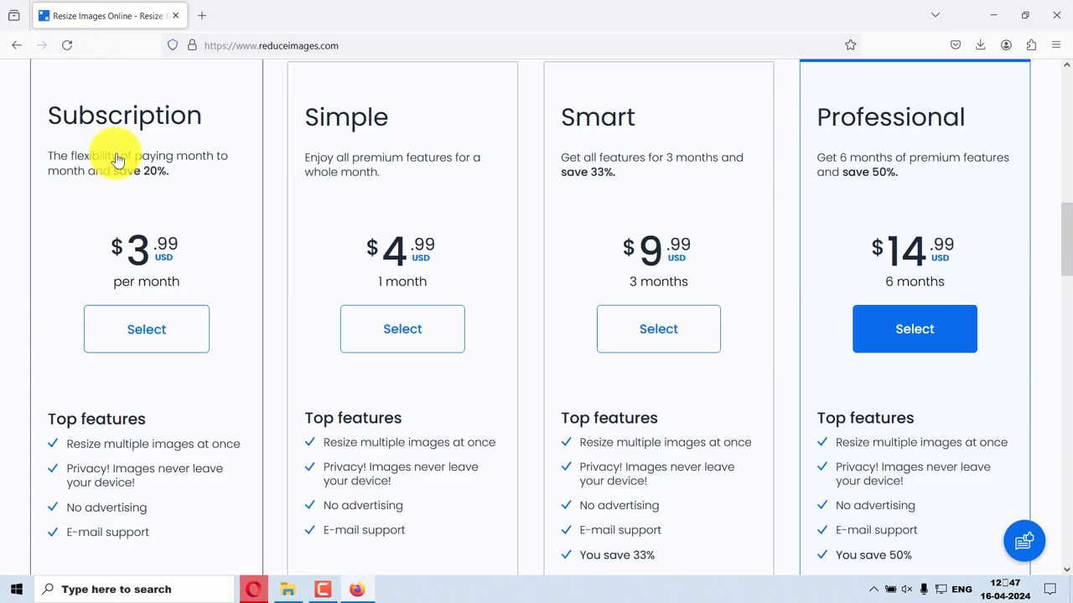
{"action": "scroll", "coordinate": [117, 159], "scroll_direction": "up", "scroll_amount": 10}
{"action": "scroll", "coordinate": [67, 92], "scroll_direction": "up", "scroll_amount": 3}
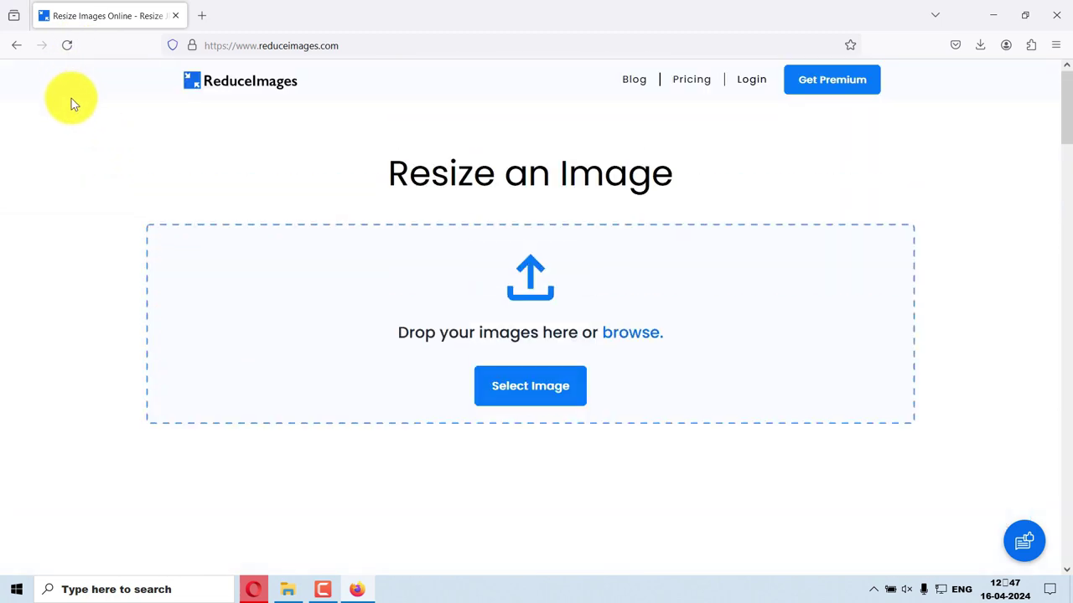
{"action": "left_click", "coordinate": [530, 385]}
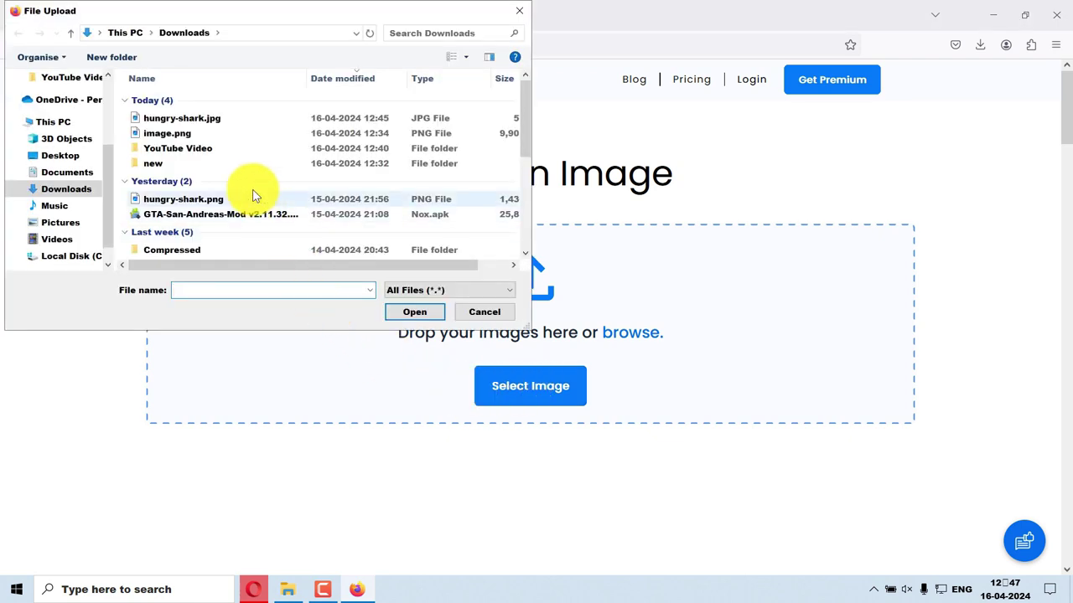
{"action": "left_click", "coordinate": [182, 133]}
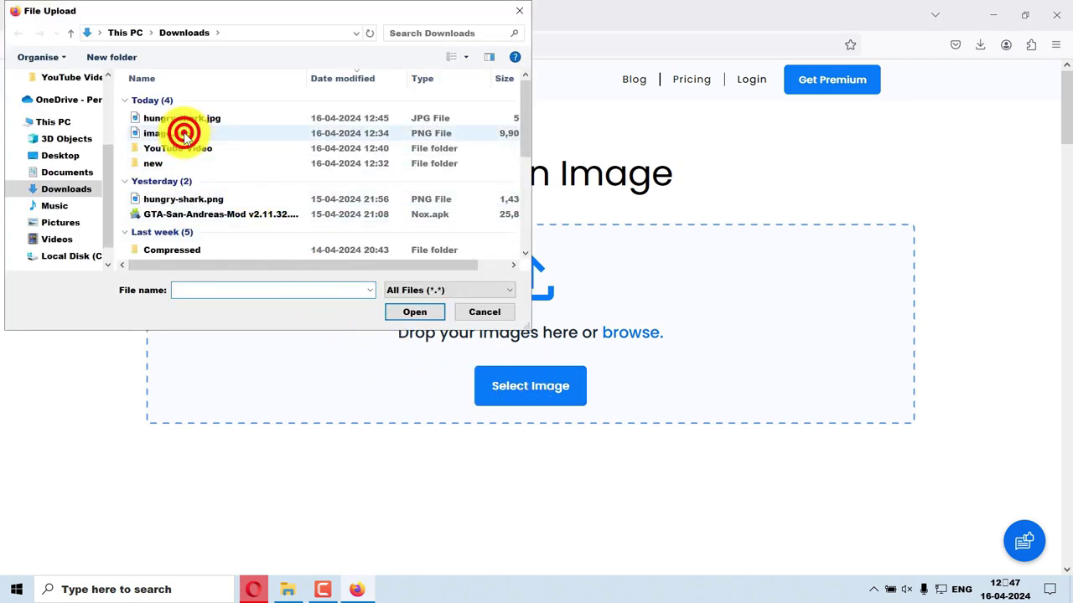
{"action": "left_click", "coordinate": [390, 315]}
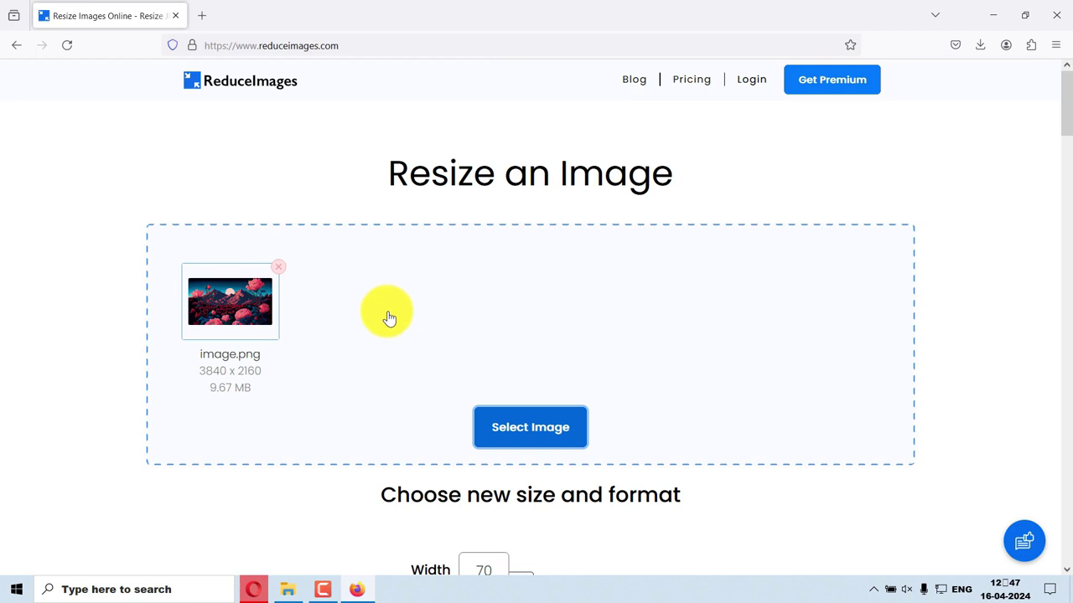
Step: Unlock the width and height proportions for image.png and switch the size unit to Pixels
{"action": "scroll", "coordinate": [385, 315], "scroll_direction": "down", "scroll_amount": 3}
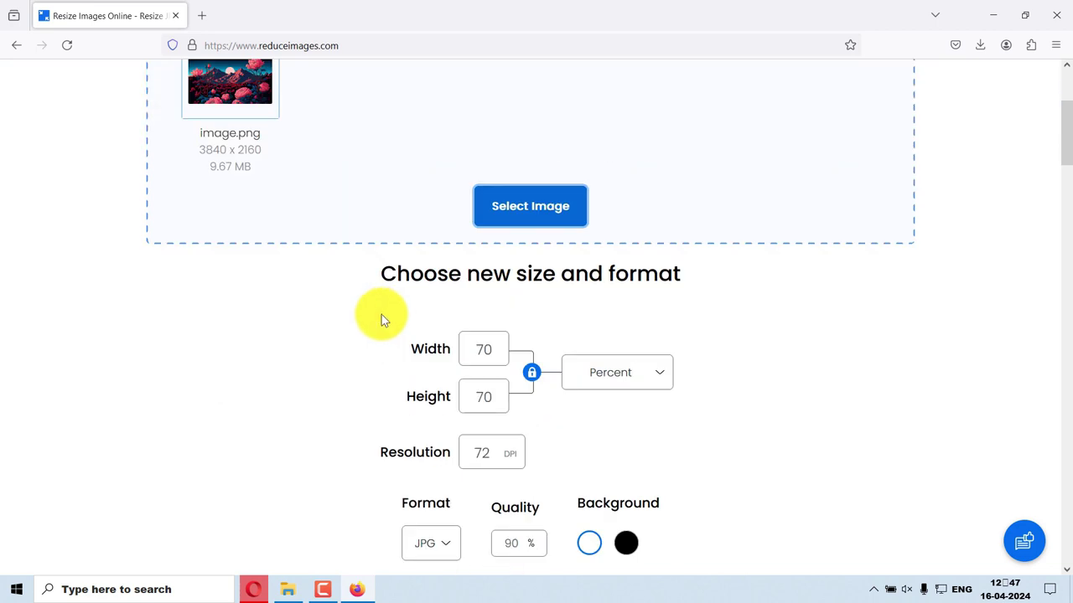
{"action": "left_click", "coordinate": [531, 372]}
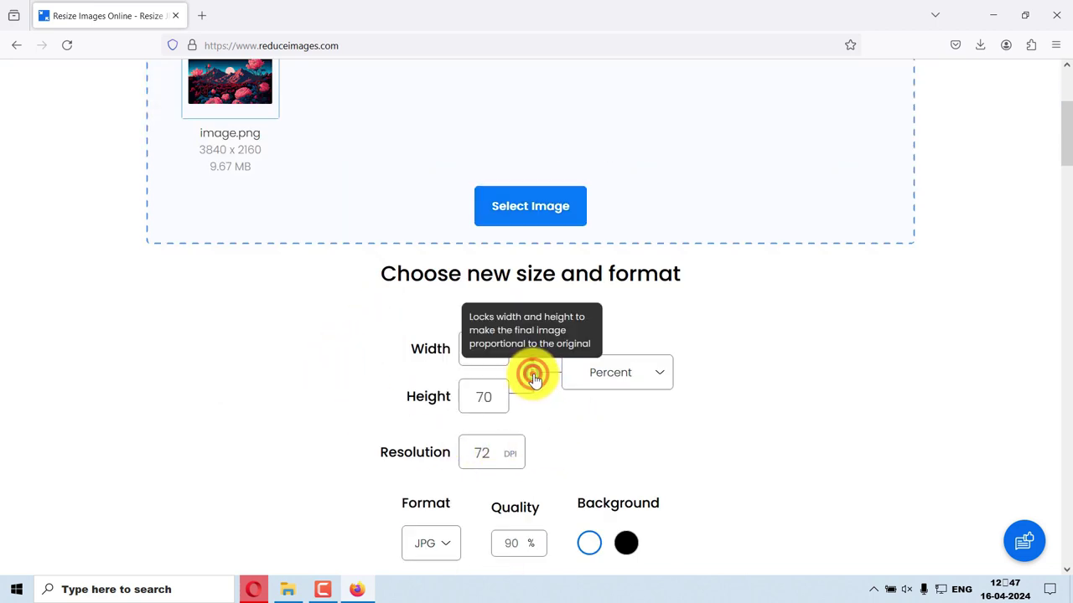
{"action": "left_click", "coordinate": [652, 375]}
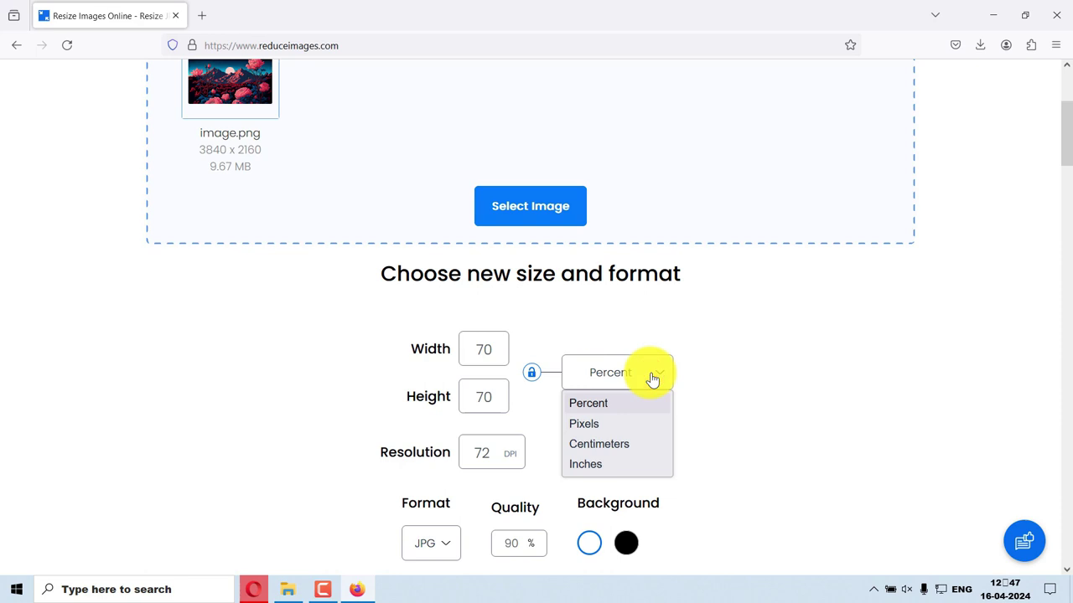
{"action": "left_click", "coordinate": [597, 432]}
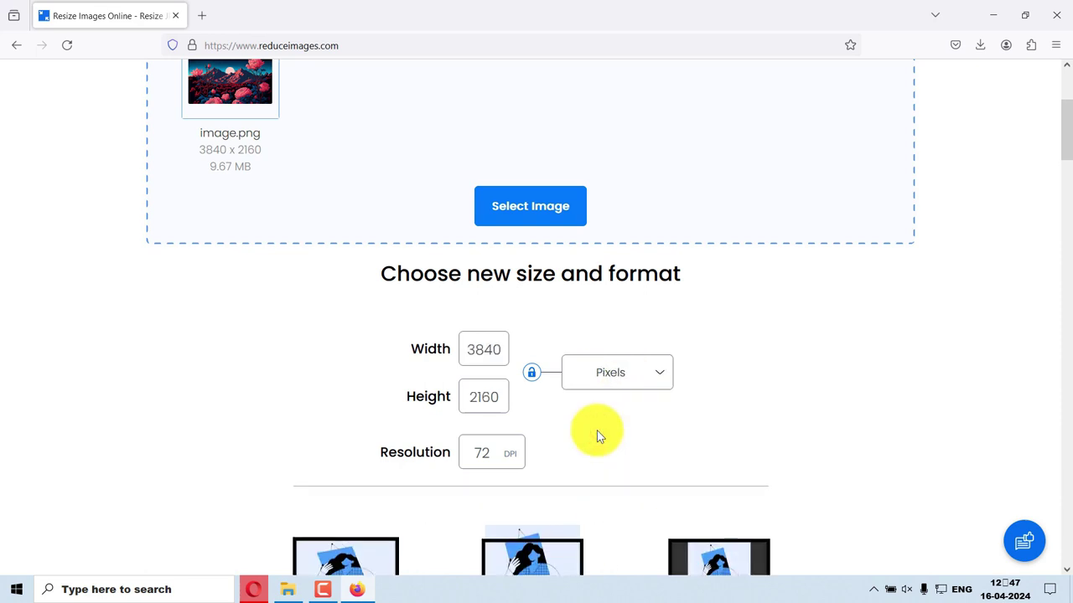
Step: Set the new image size to 1280 pixels wide and 720 pixels high
{"action": "left_click", "coordinate": [500, 348]}
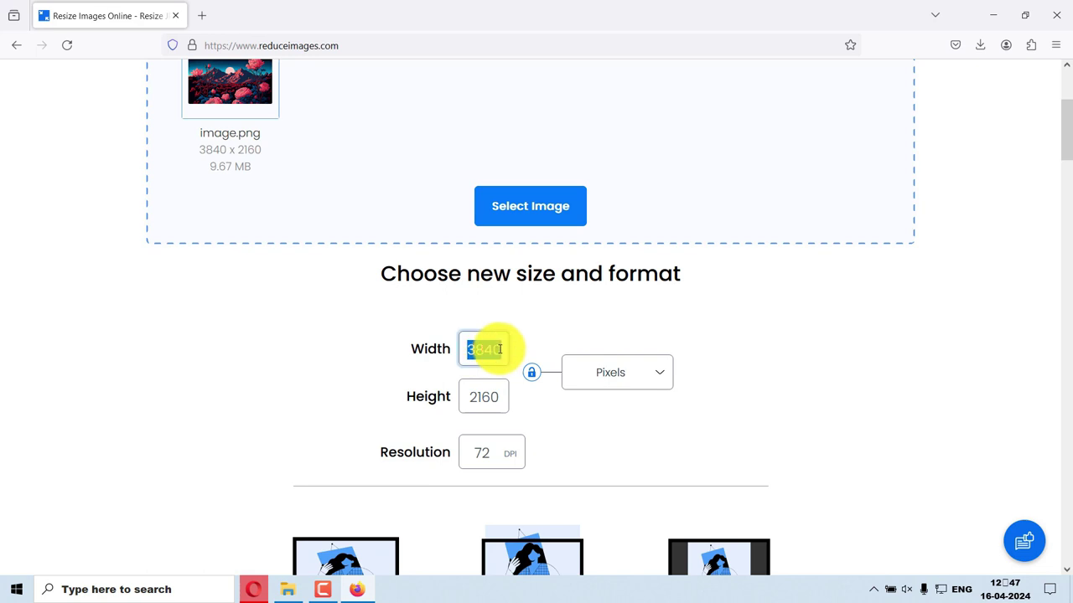
{"action": "type", "text": "12"}
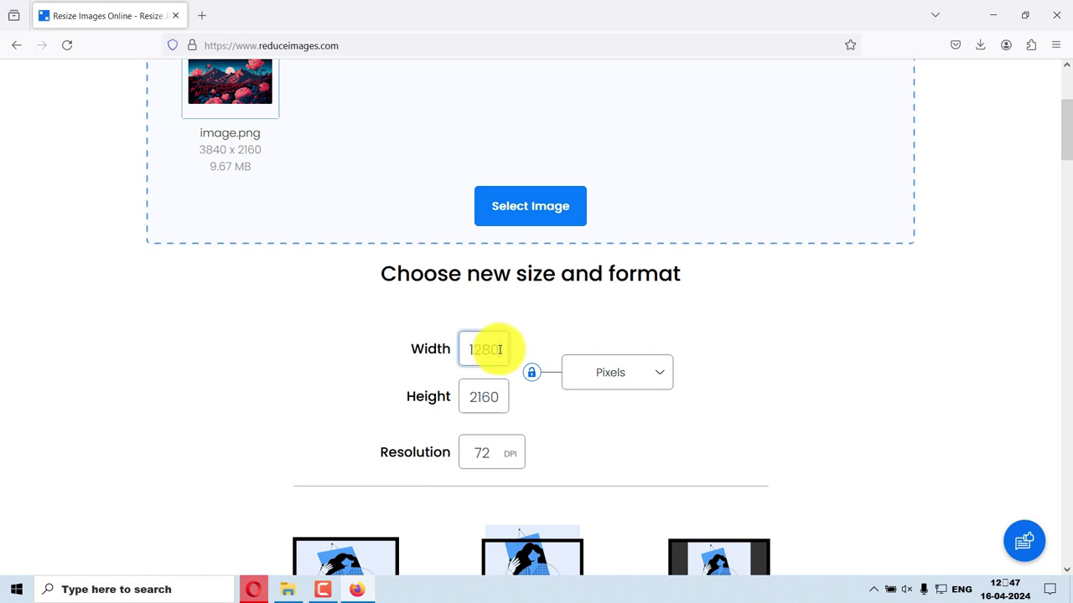
{"action": "left_click", "coordinate": [505, 395]}
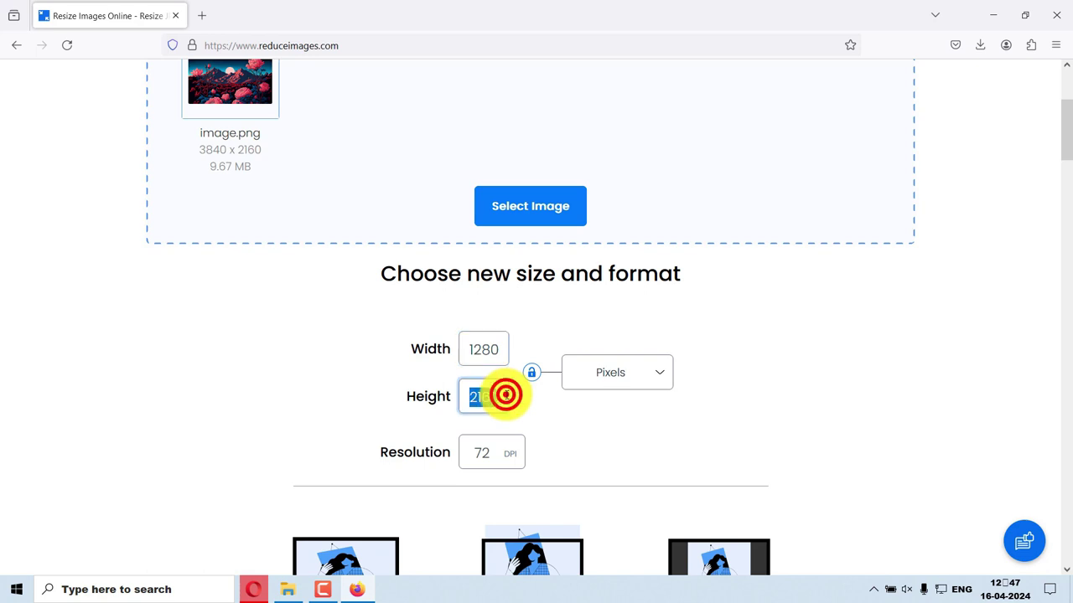
{"action": "type", "text": "72"}
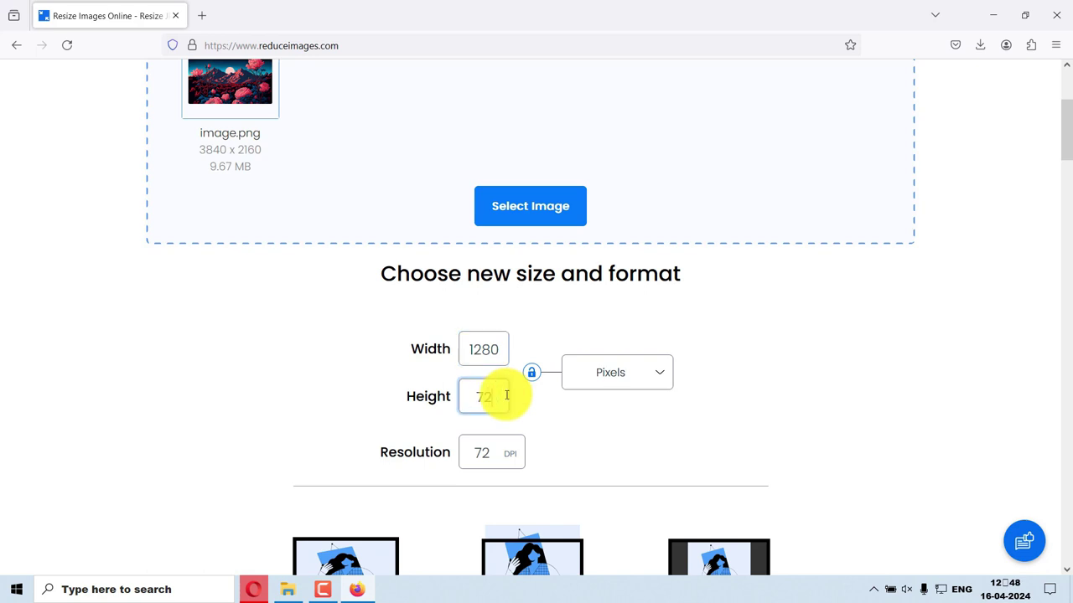
{"action": "type", "text": "0"}
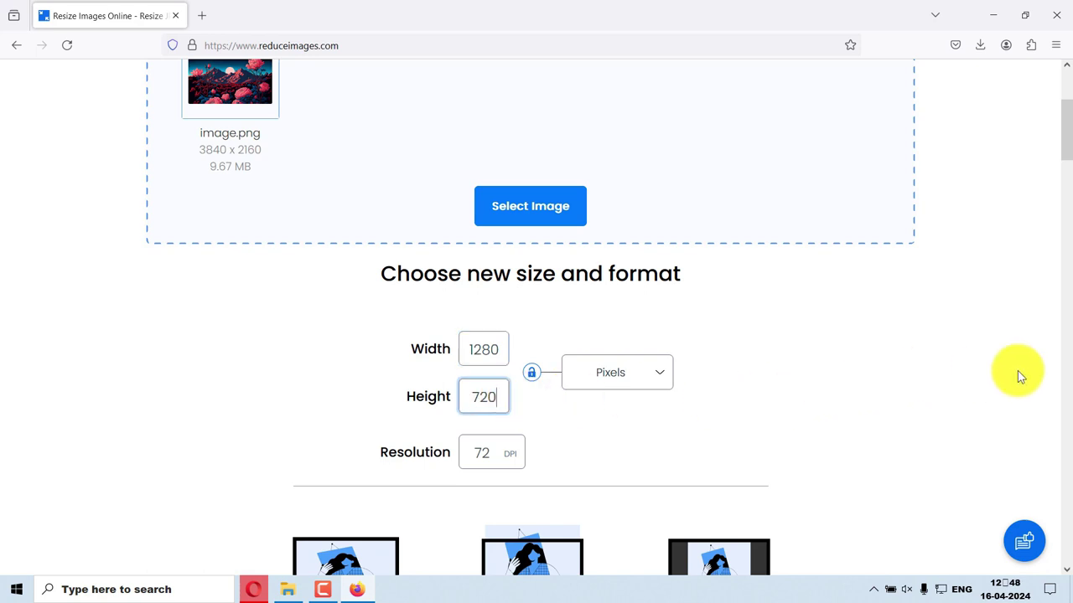
Step: Resize the image with the quality set to 30% and download the resulting image.jpg
{"action": "scroll", "coordinate": [1017, 371], "scroll_direction": "down", "scroll_amount": 4}
{"action": "scroll", "coordinate": [1017, 370], "scroll_direction": "down", "scroll_amount": 1}
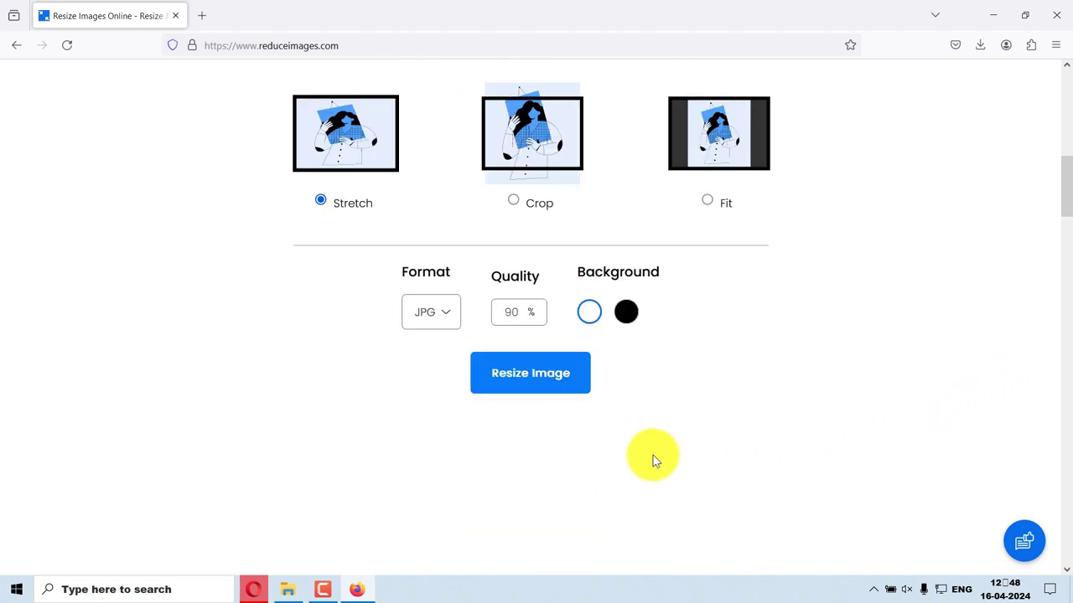
{"action": "left_click", "coordinate": [519, 311]}
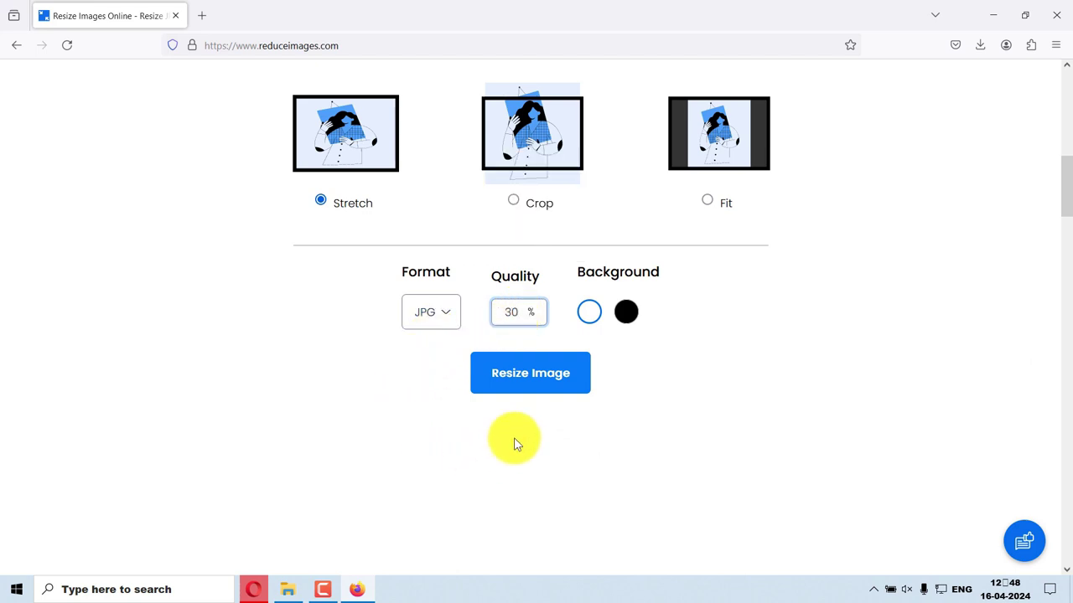
{"action": "left_click", "coordinate": [533, 389]}
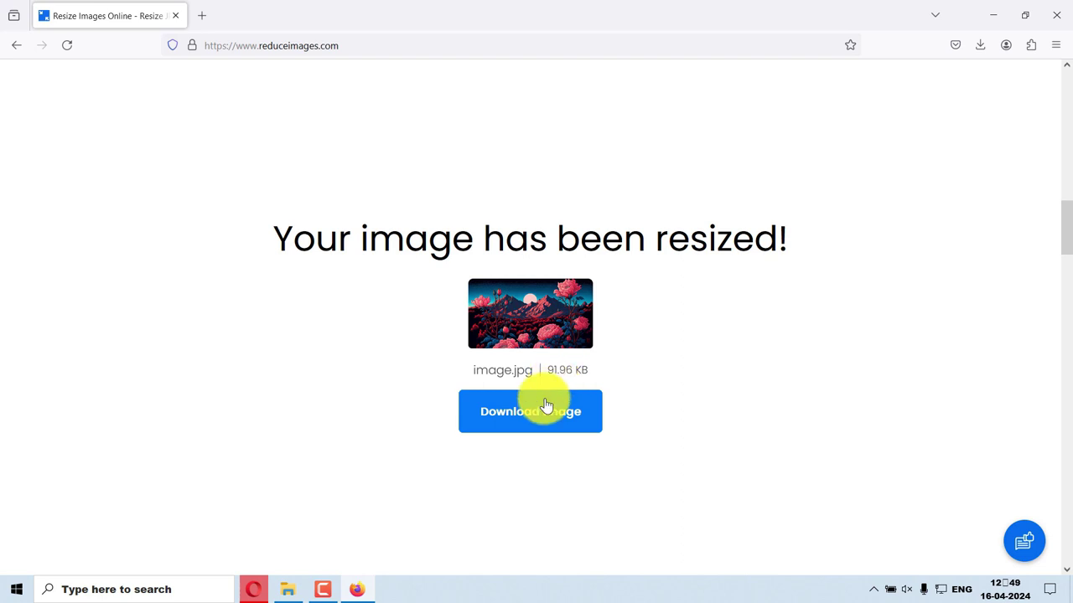
{"action": "left_click", "coordinate": [537, 417]}
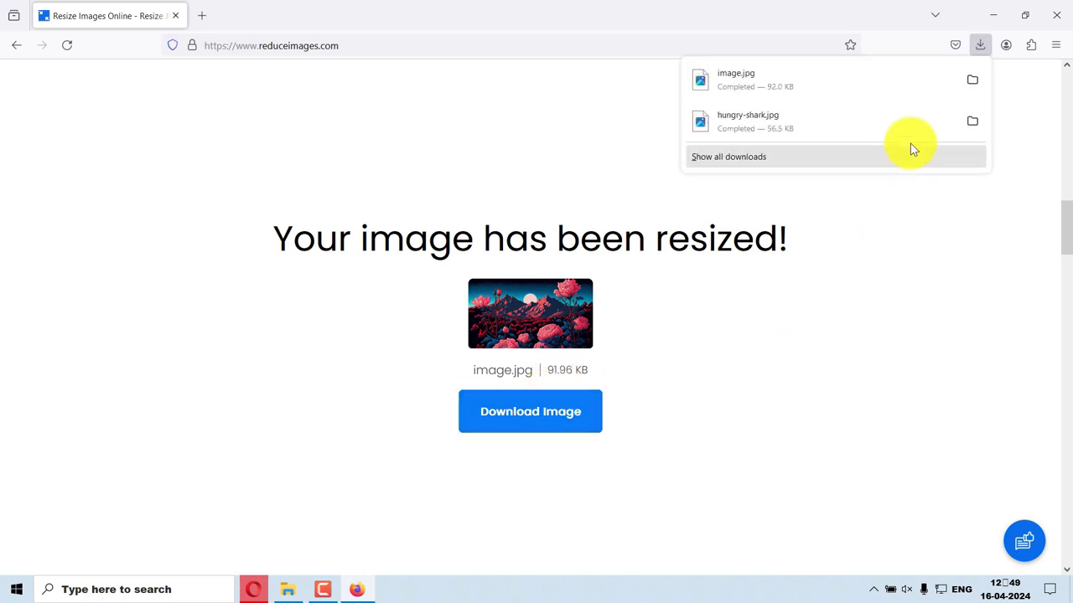
Step: Switch to the Downloads folder in File Explorer, view image.jpg enlarged in the image viewer, and close it
{"action": "left_click", "coordinate": [993, 15]}
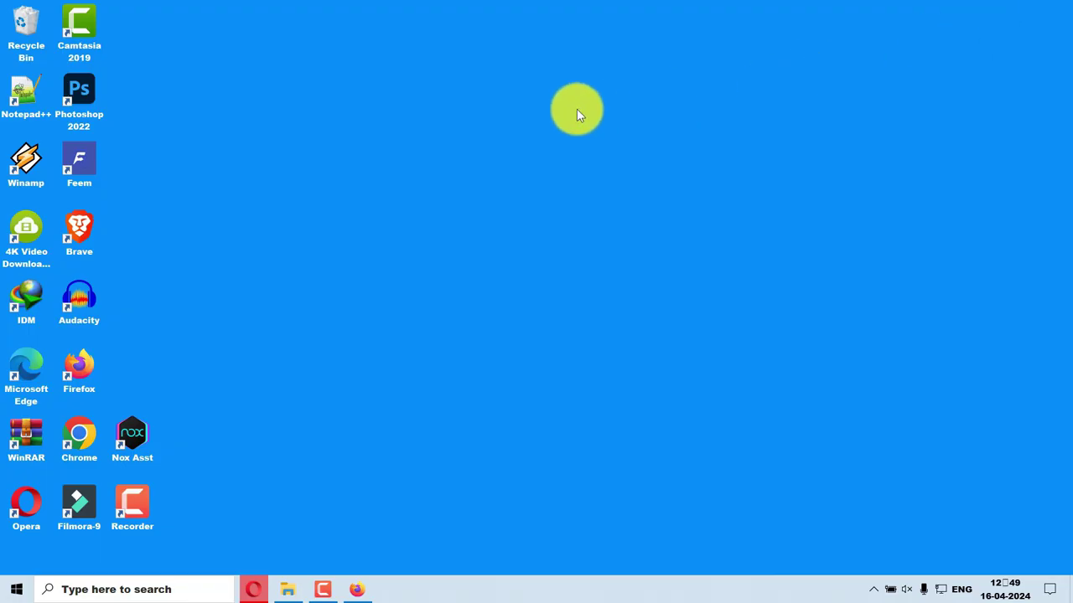
{"action": "left_click", "coordinate": [287, 589]}
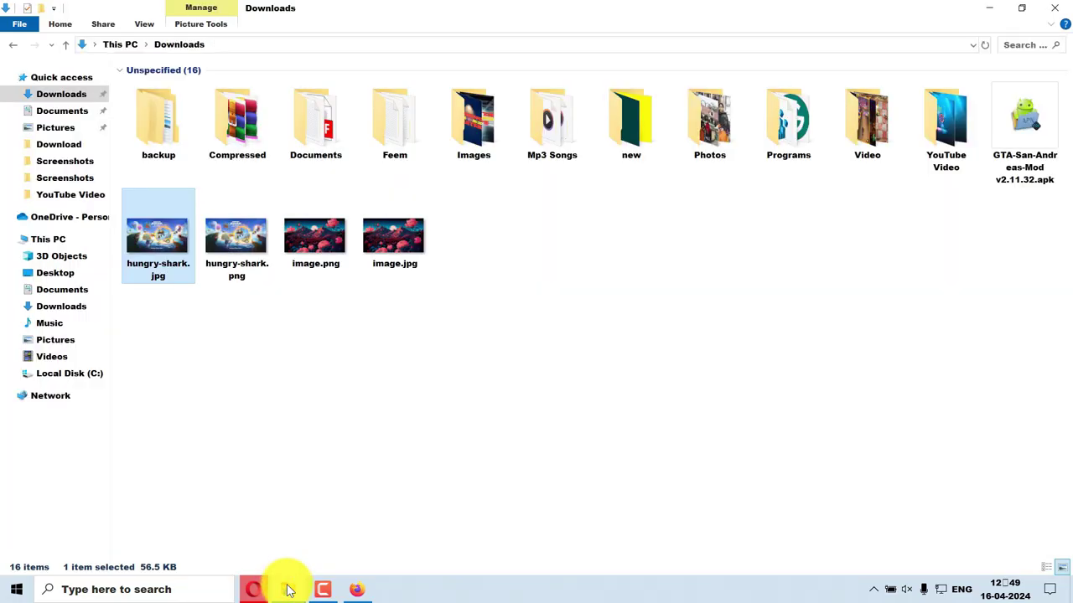
{"action": "double_click", "coordinate": [395, 243]}
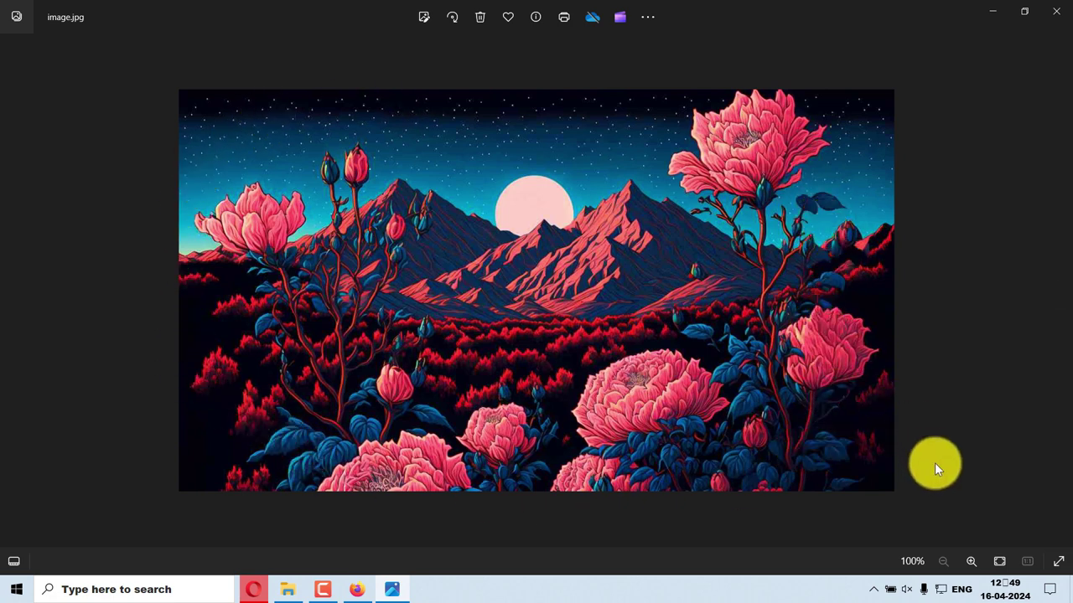
{"action": "left_click", "coordinate": [969, 561]}
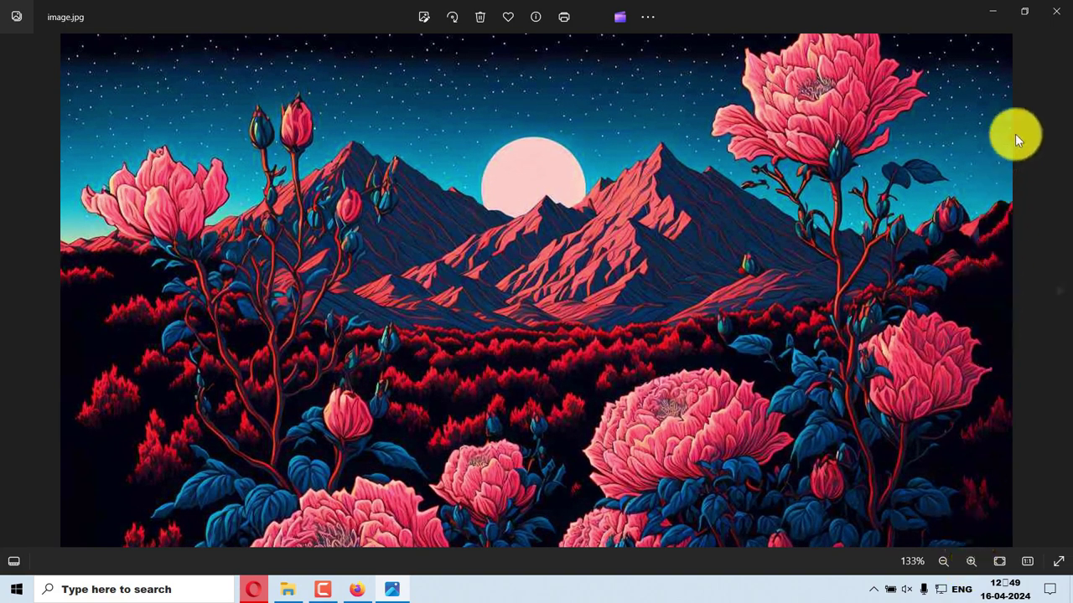
{"action": "left_click", "coordinate": [1054, 11]}
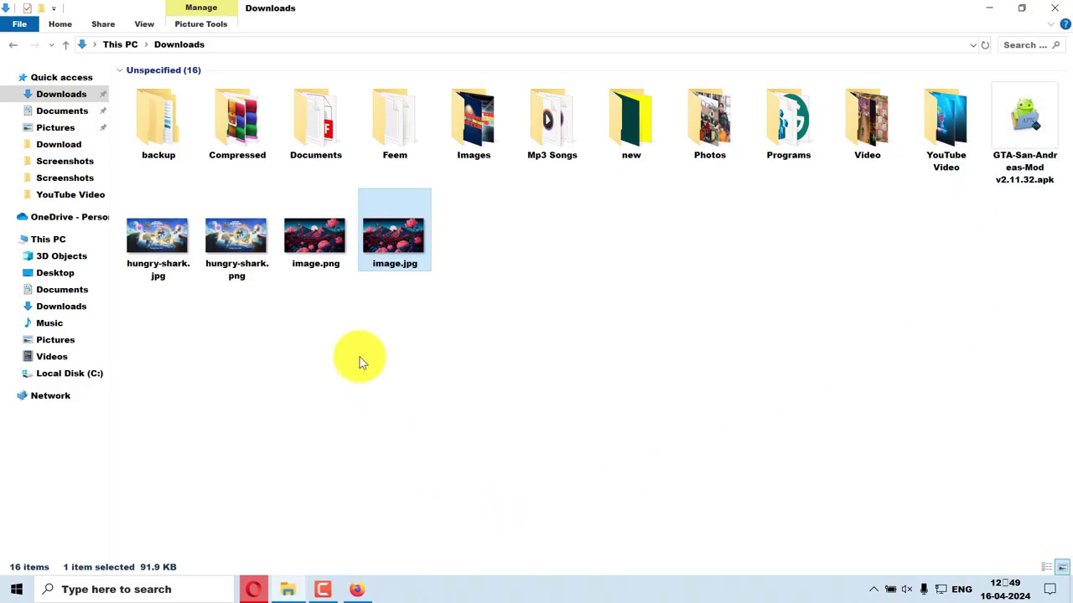
Step: View the original image.png, compare its file size with that of image.jpg, and put the Downloads folder away
{"action": "double_click", "coordinate": [324, 251]}
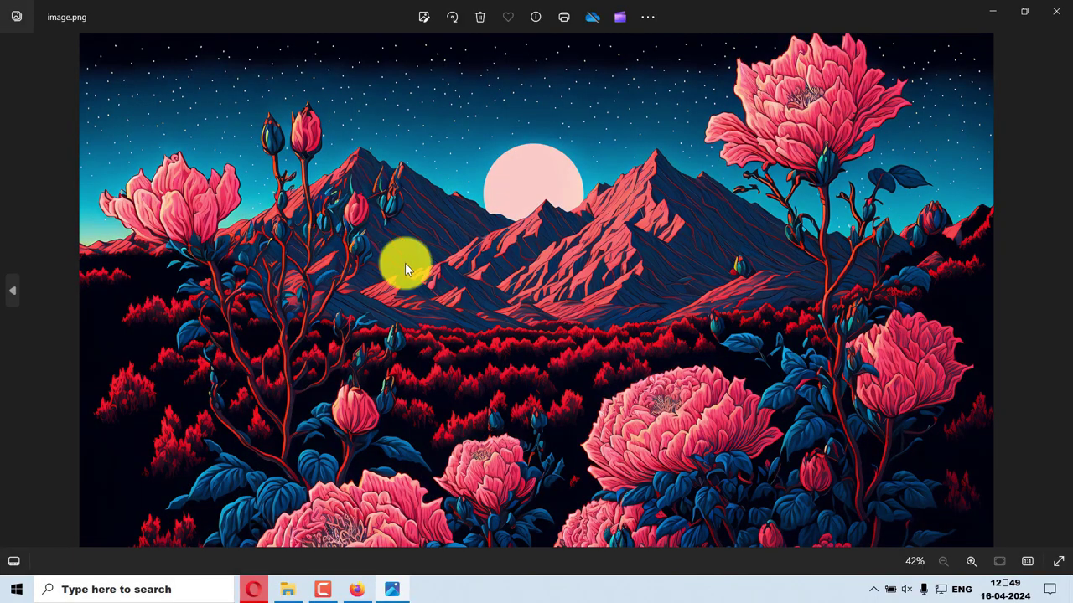
{"action": "left_click", "coordinate": [1057, 18]}
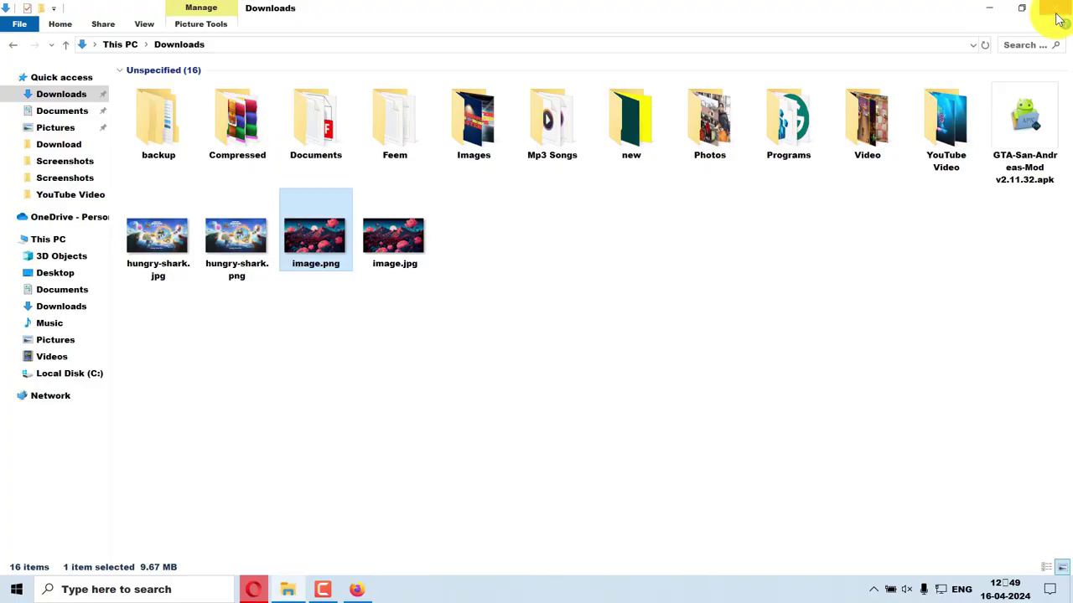
{"action": "key", "text": "Right"}
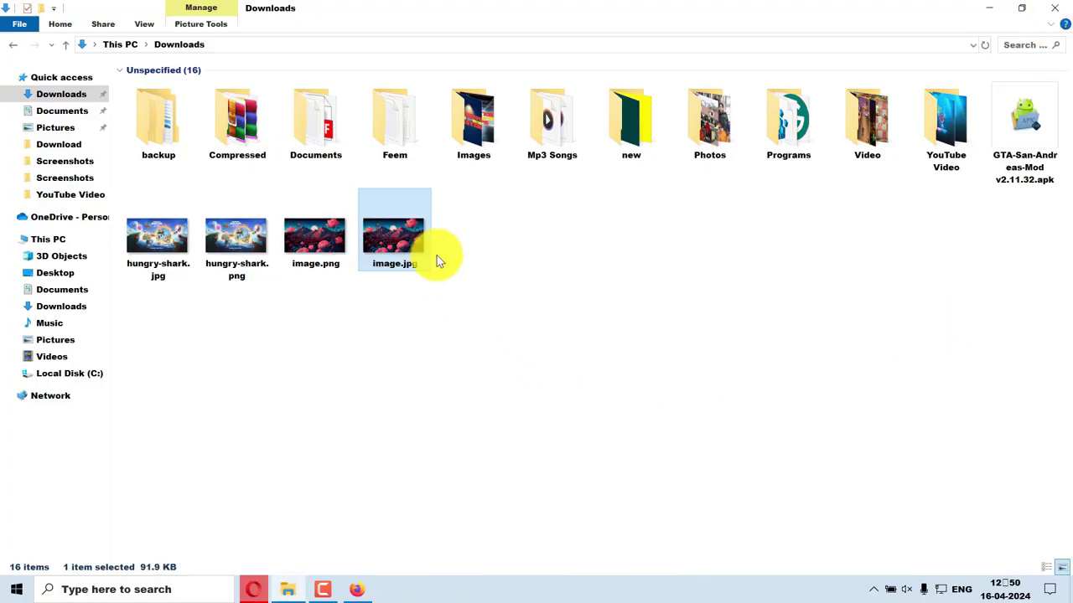
{"action": "left_click", "coordinate": [990, 7]}
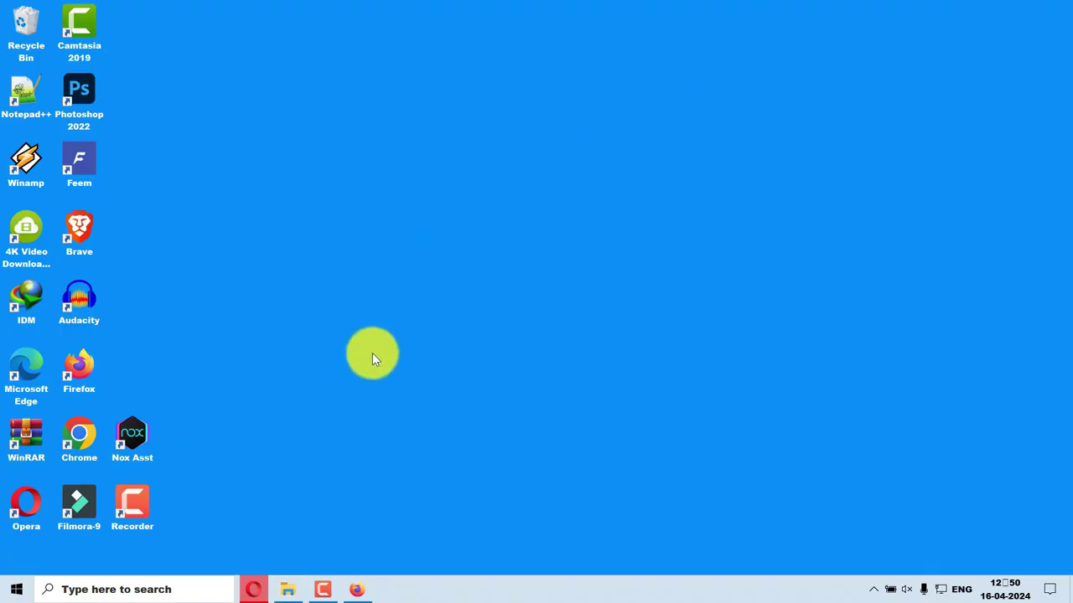
Step: Switch back to Firefox, reload the ReduceImages page for another resize, and upload the original image.png again
{"action": "left_click", "coordinate": [356, 590]}
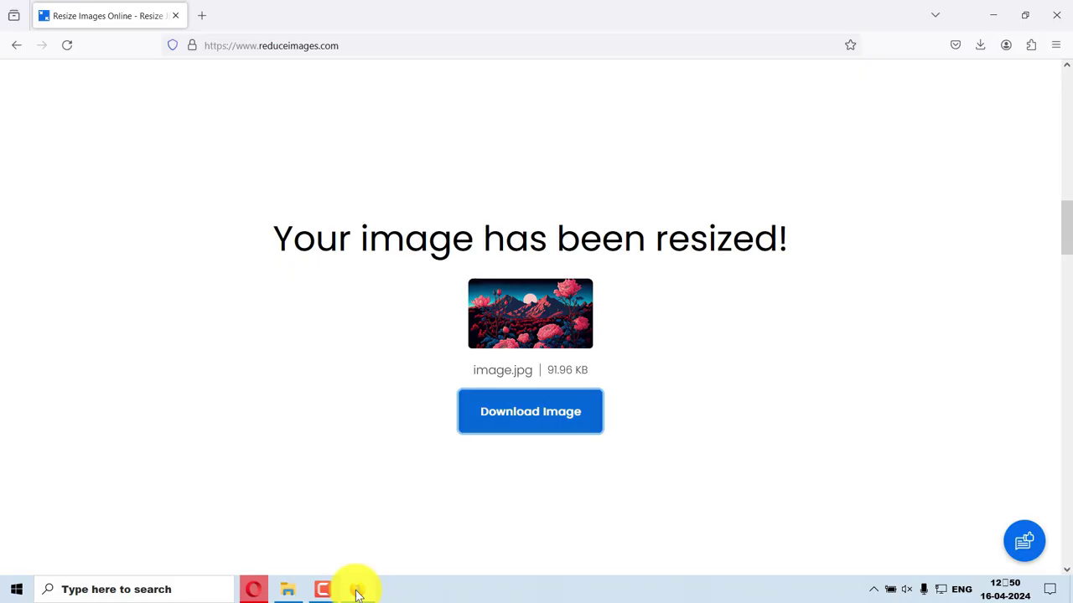
{"action": "left_click", "coordinate": [66, 45]}
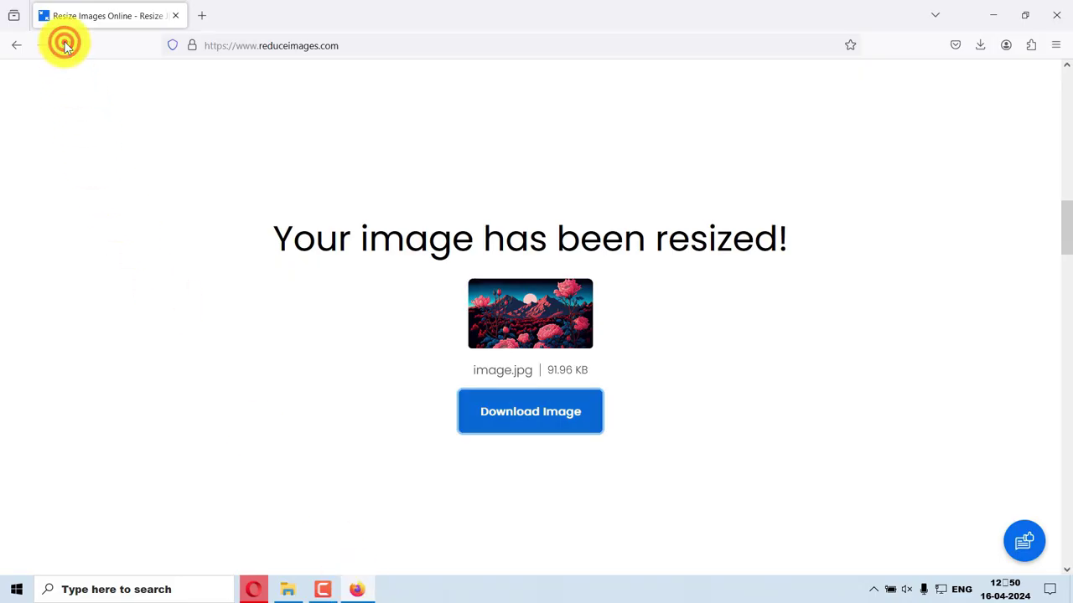
{"action": "scroll", "coordinate": [132, 173], "scroll_direction": "up", "scroll_amount": 10}
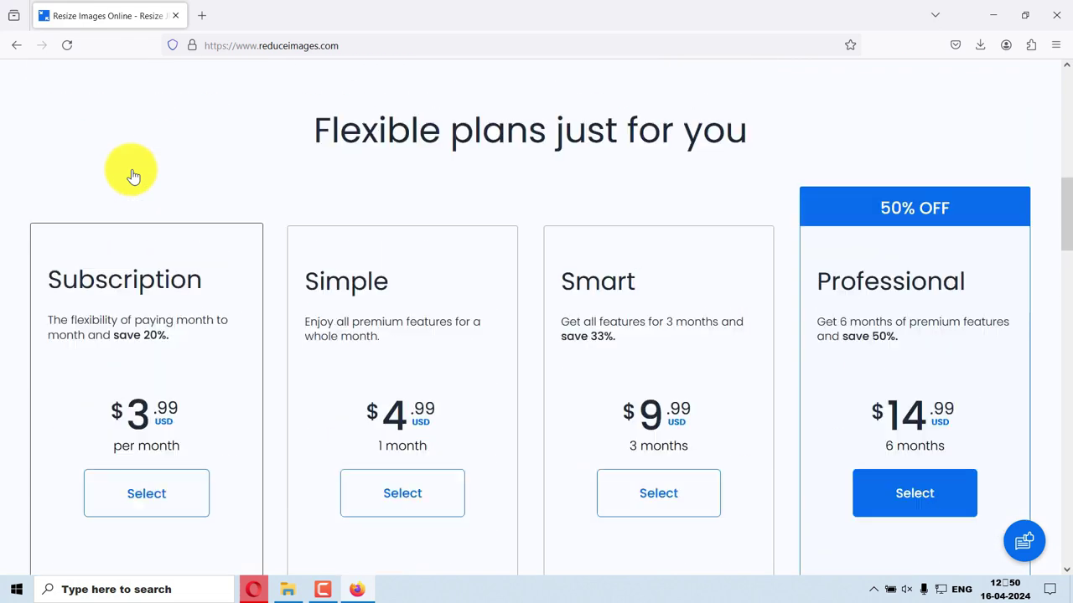
{"action": "scroll", "coordinate": [132, 173], "scroll_direction": "up", "scroll_amount": 3}
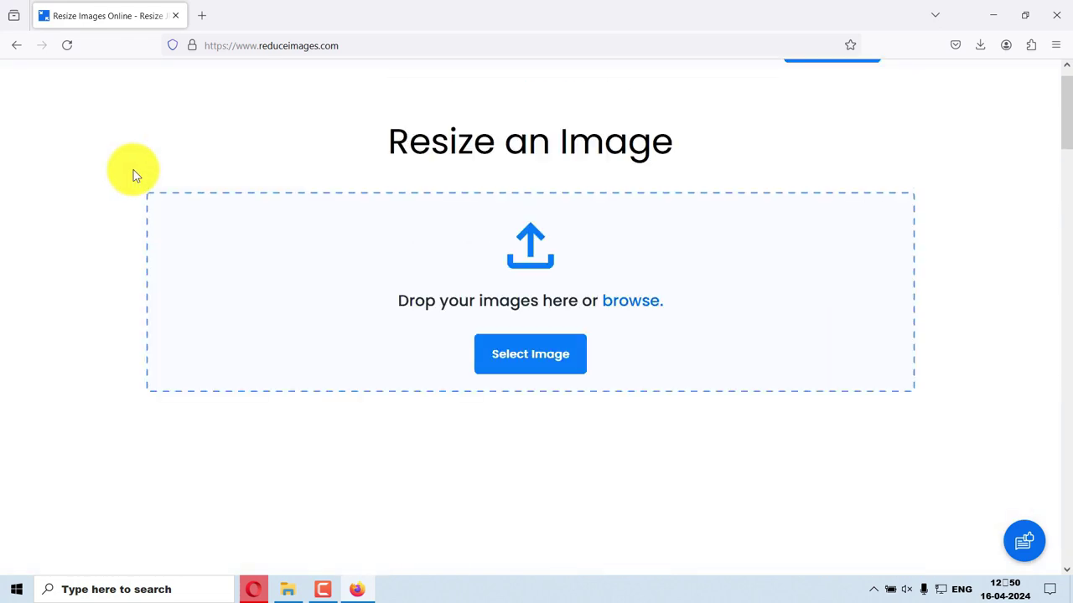
{"action": "left_click", "coordinate": [539, 365]}
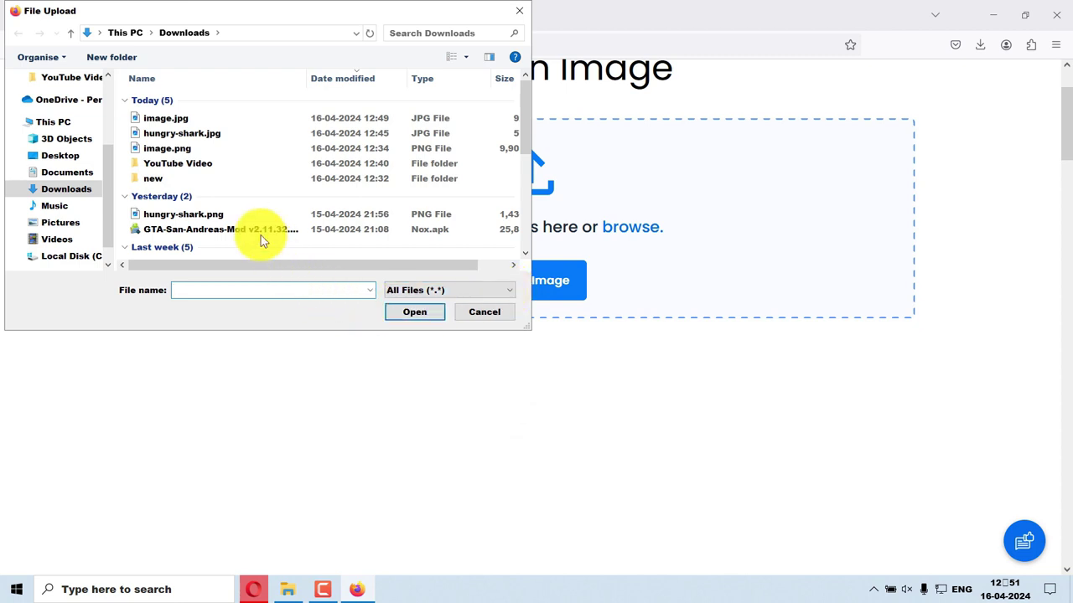
{"action": "left_click", "coordinate": [172, 150]}
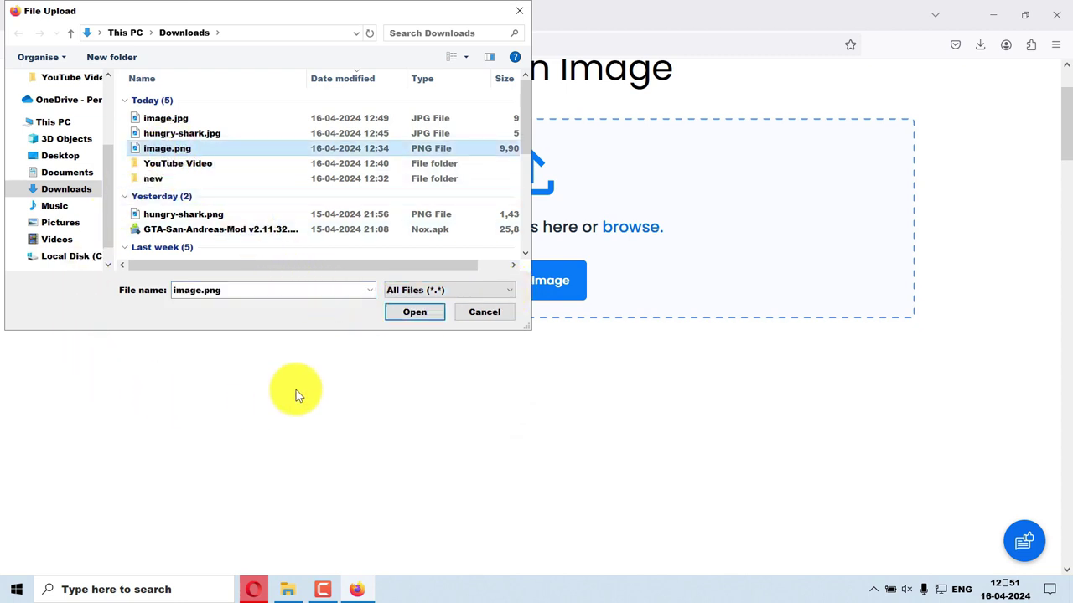
{"action": "left_click", "coordinate": [410, 315]}
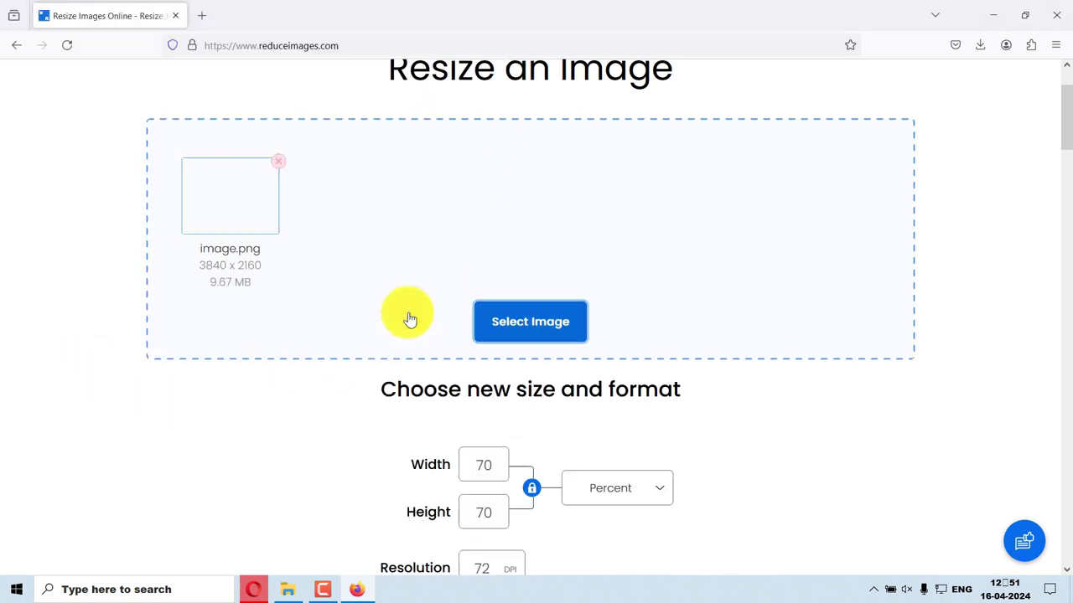
Step: Unlock the width and height proportions for the newly uploaded image.png and change the size unit to Pixels
{"action": "left_click", "coordinate": [530, 490]}
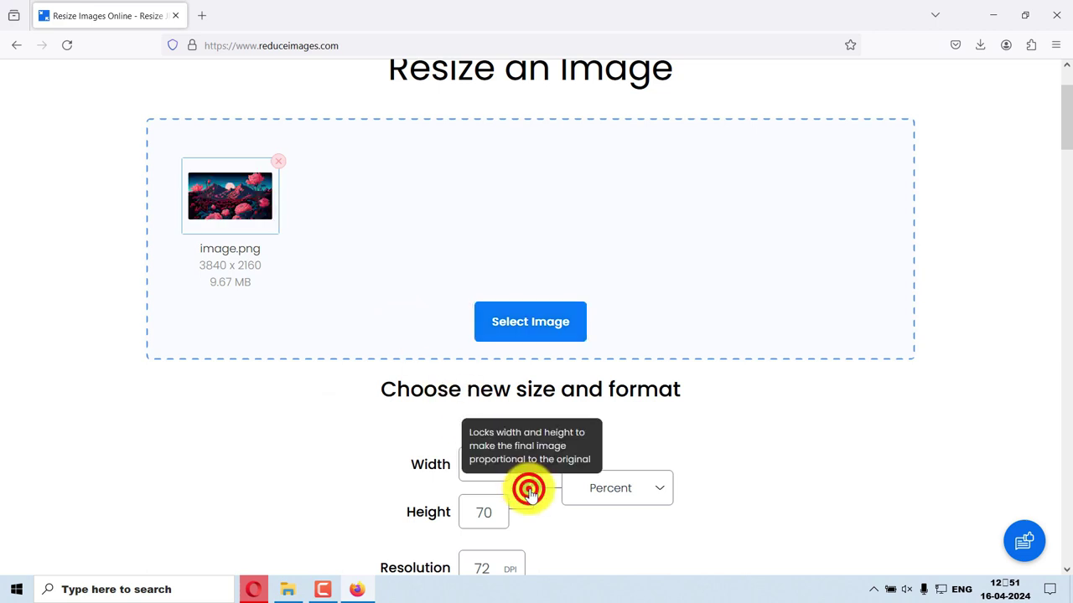
{"action": "left_click", "coordinate": [624, 495]}
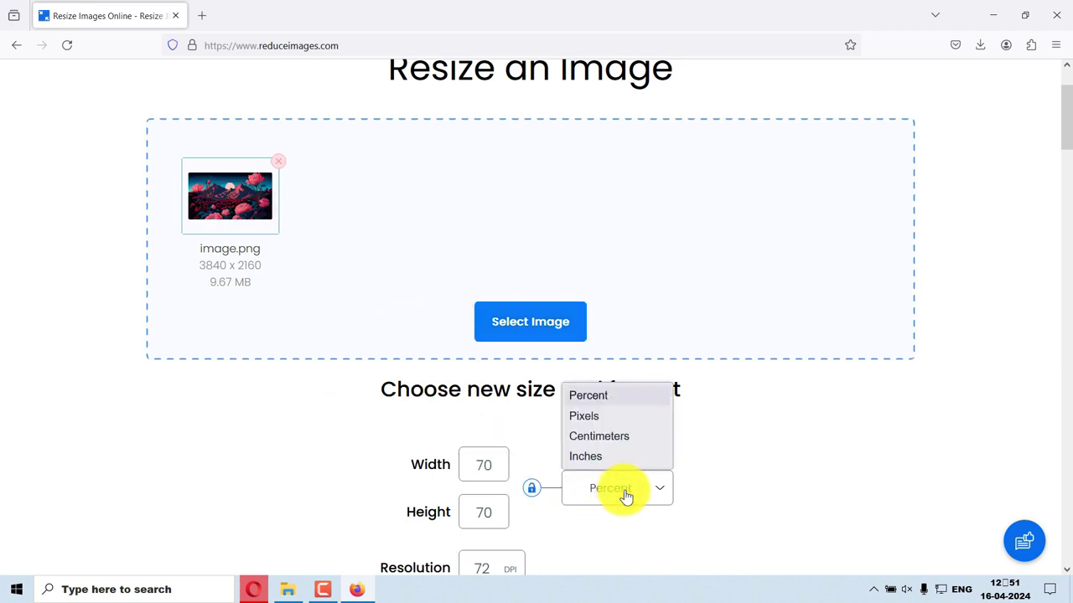
{"action": "left_click", "coordinate": [589, 416]}
Step: Set the image height to 72 pixels
{"action": "scroll", "coordinate": [761, 429], "scroll_direction": "down", "scroll_amount": 3}
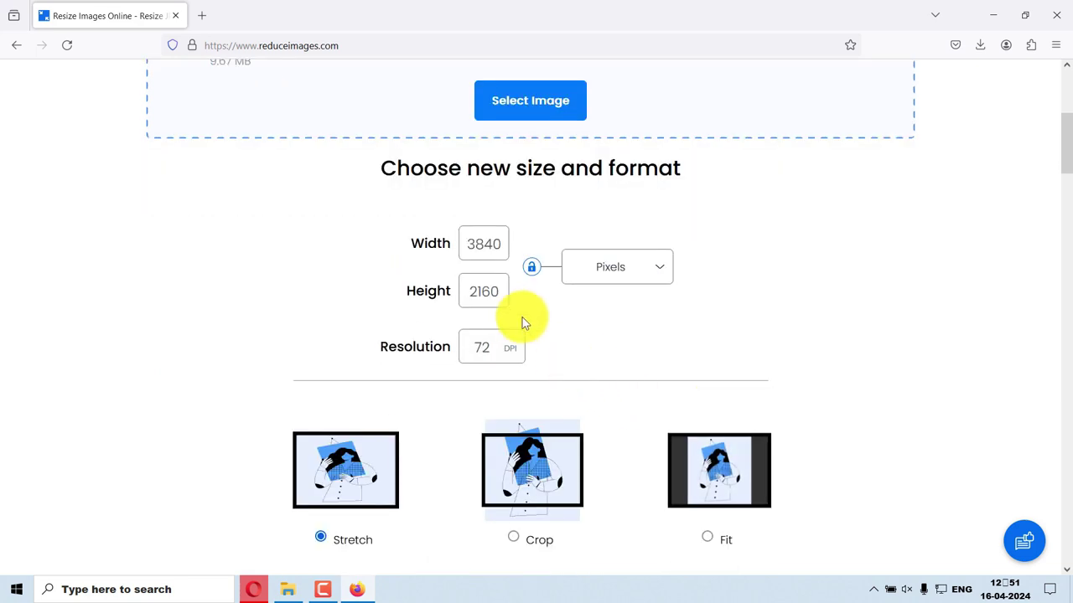
{"action": "double_click", "coordinate": [500, 295]}
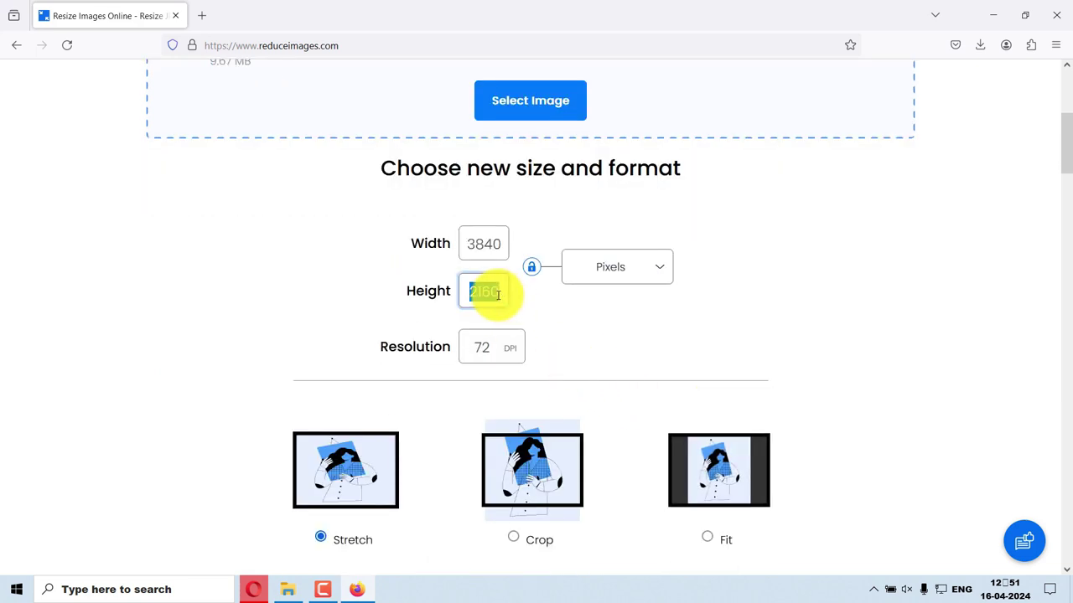
{"action": "type", "text": "72"}
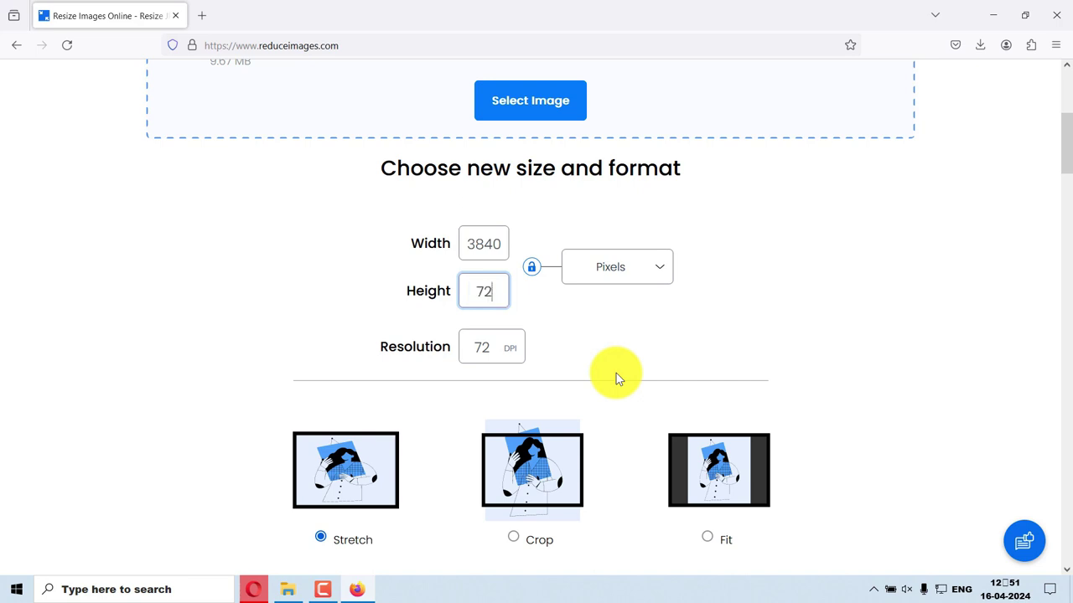